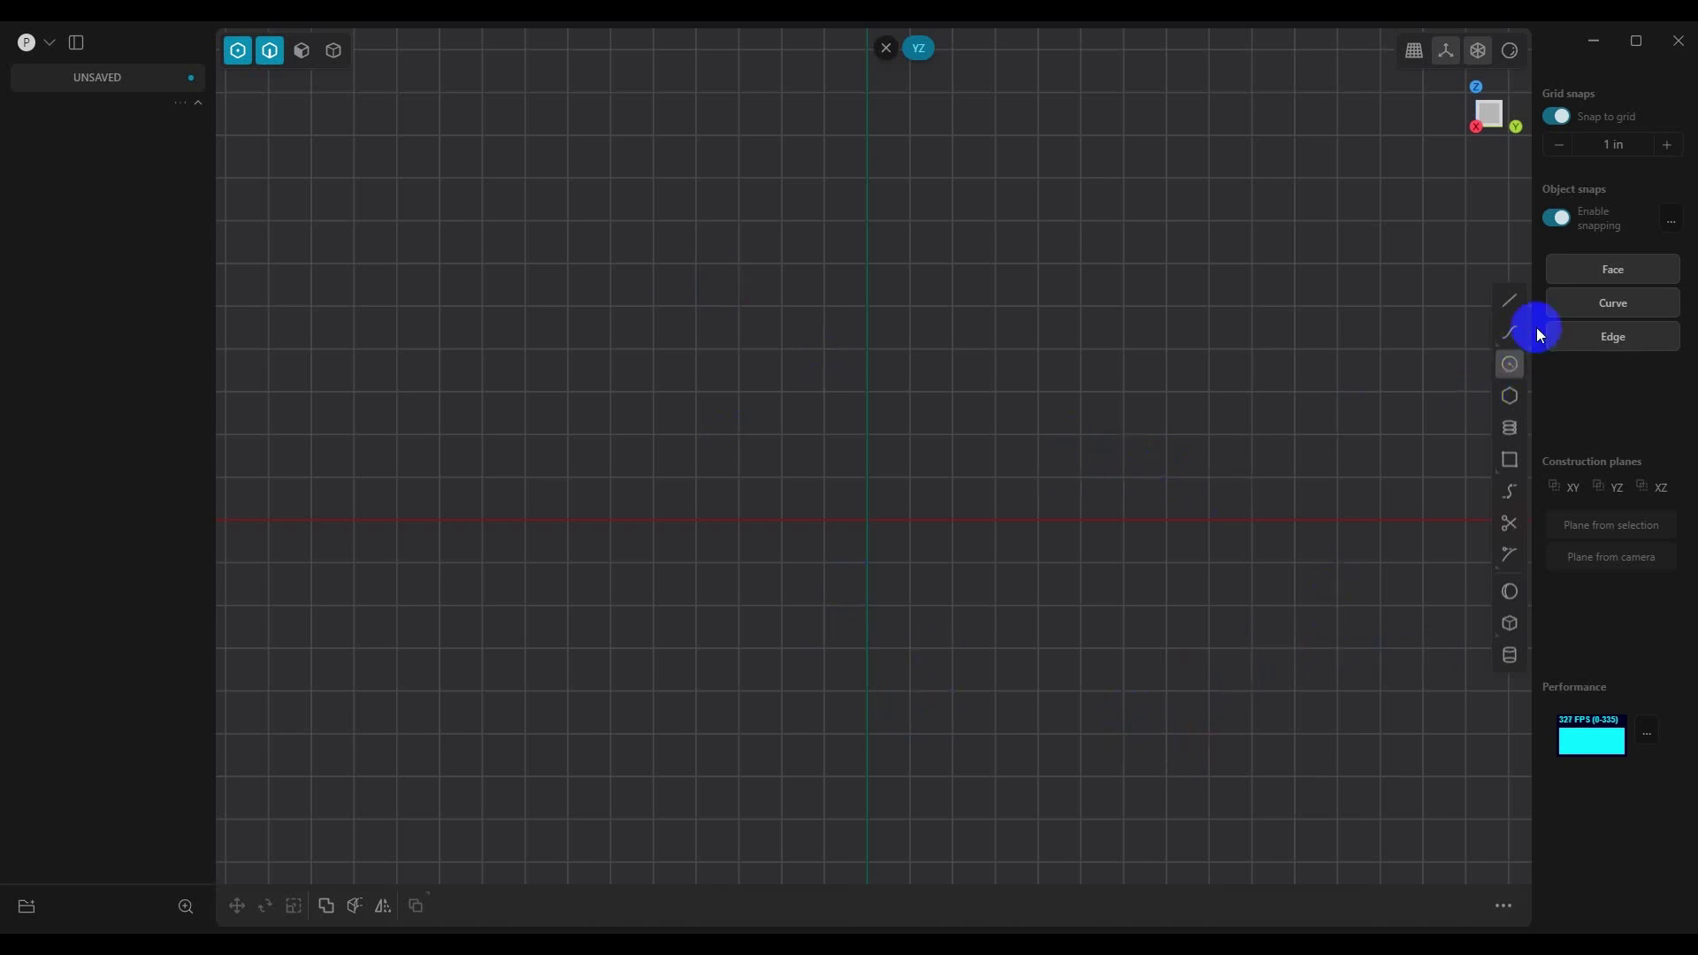
# Step: Draw Curve.001, a four-point S-shaped spline starting on the red axis
pyautogui.click(1510, 332)
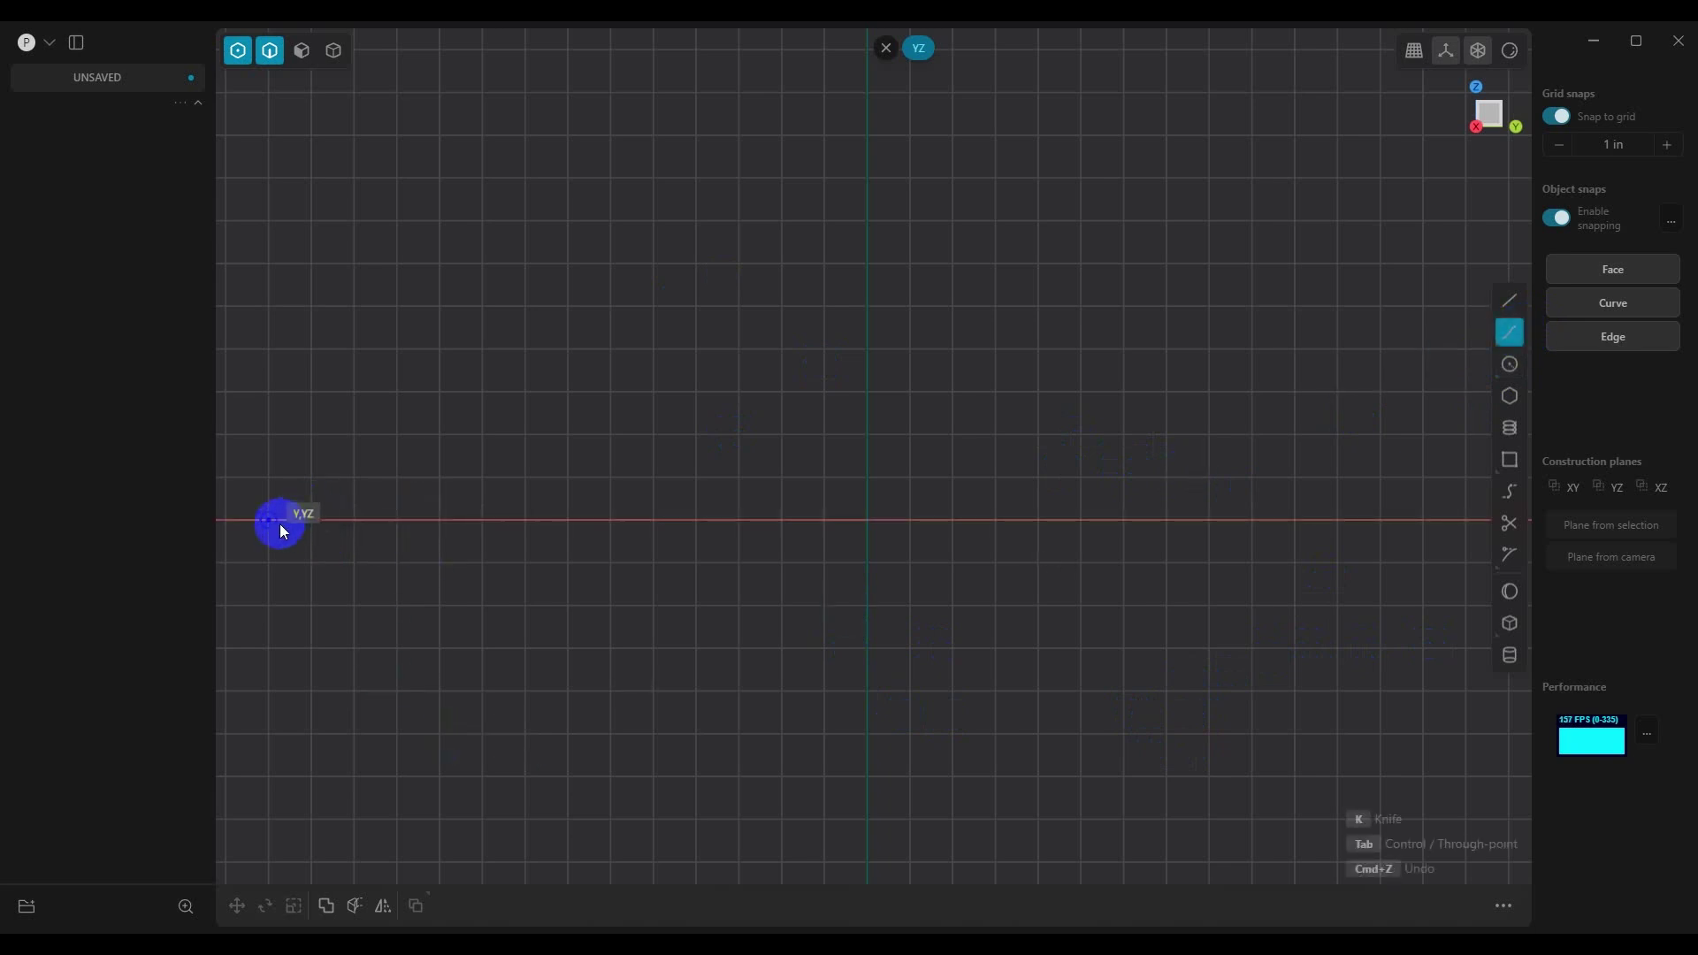
pyautogui.click(279, 523)
pyautogui.click(393, 477)
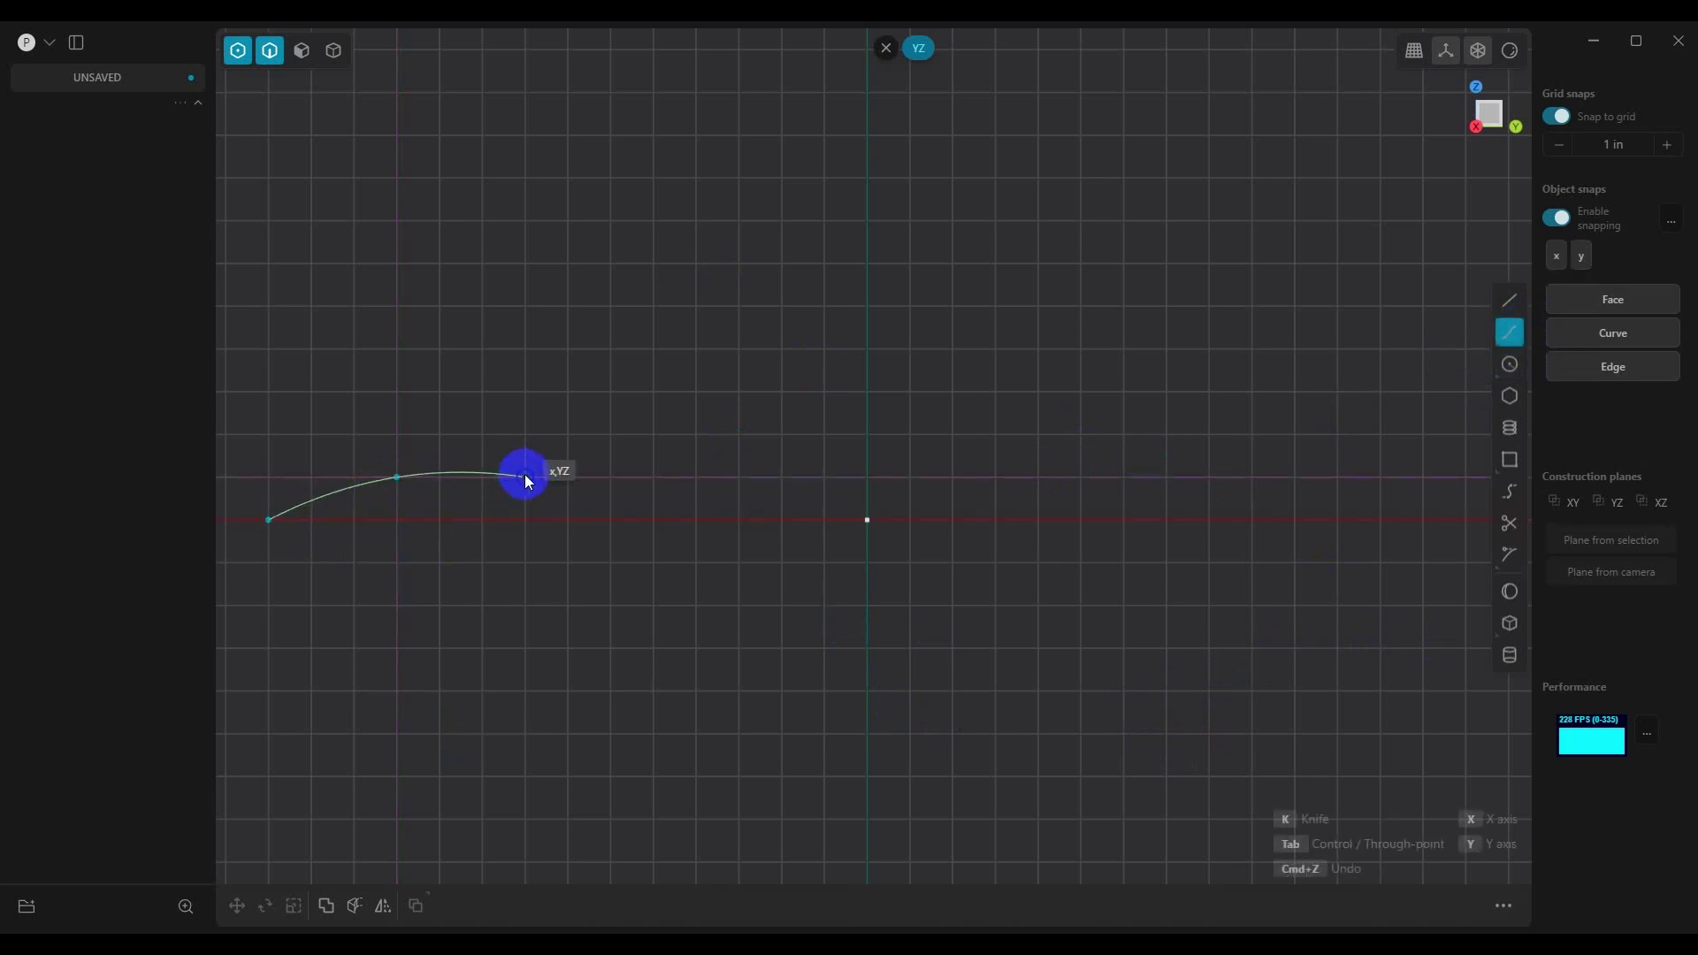
pyautogui.click(524, 477)
pyautogui.click(653, 435)
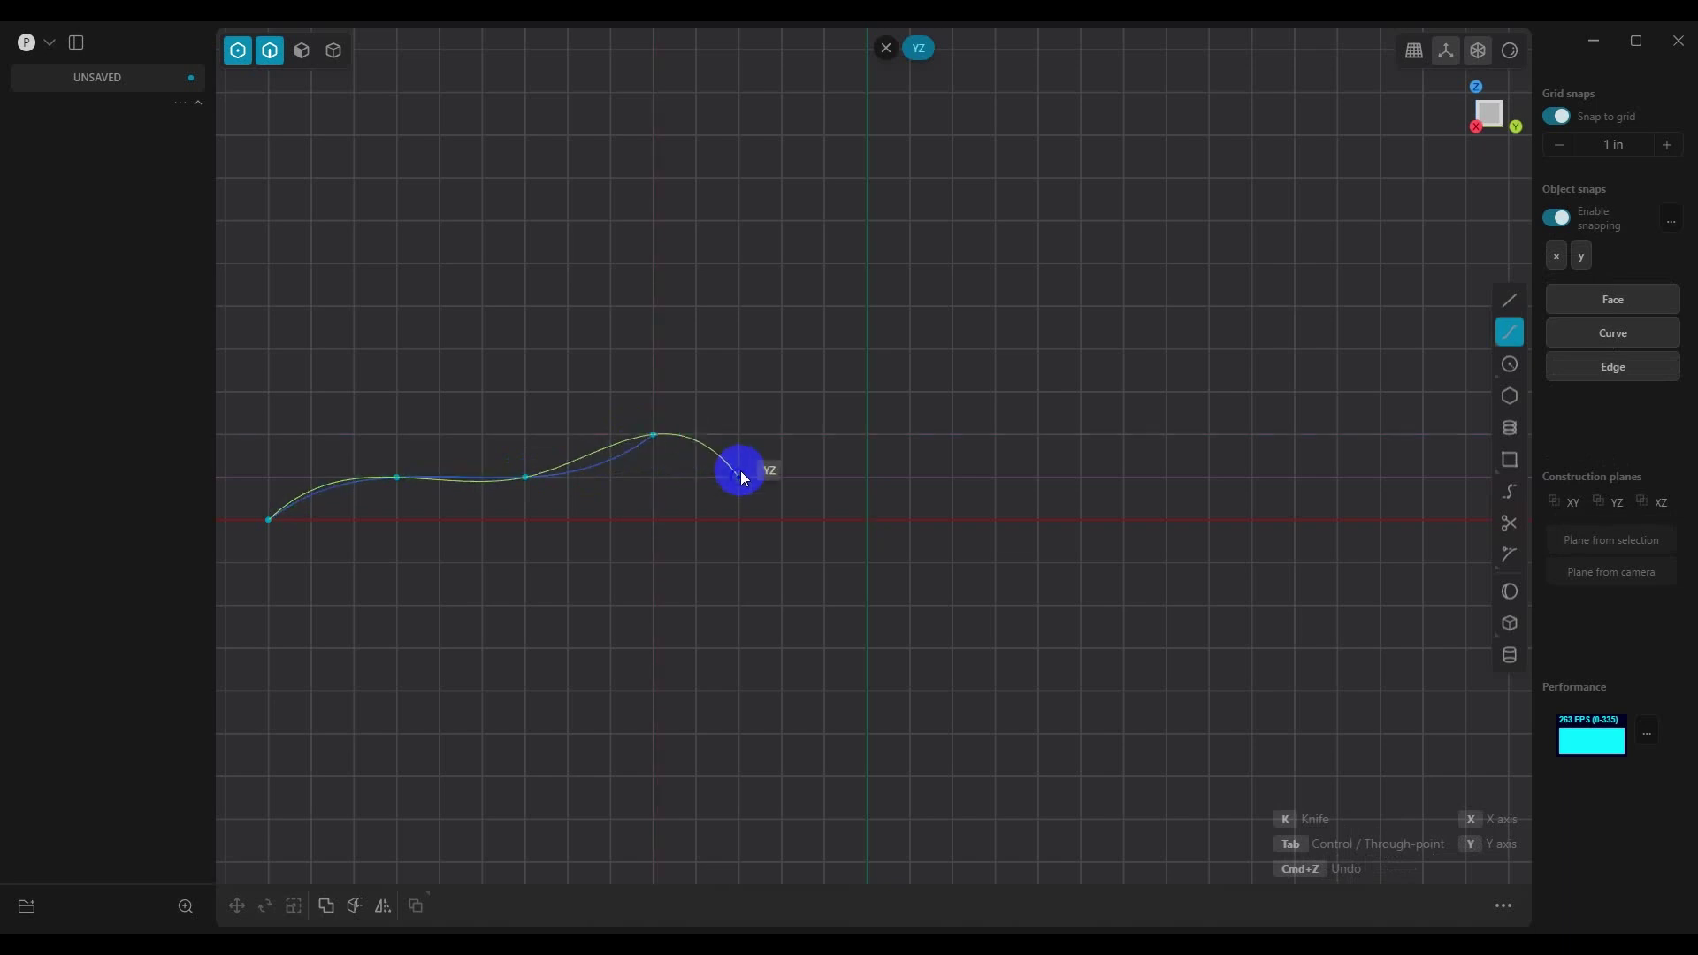
pyautogui.press('Return')
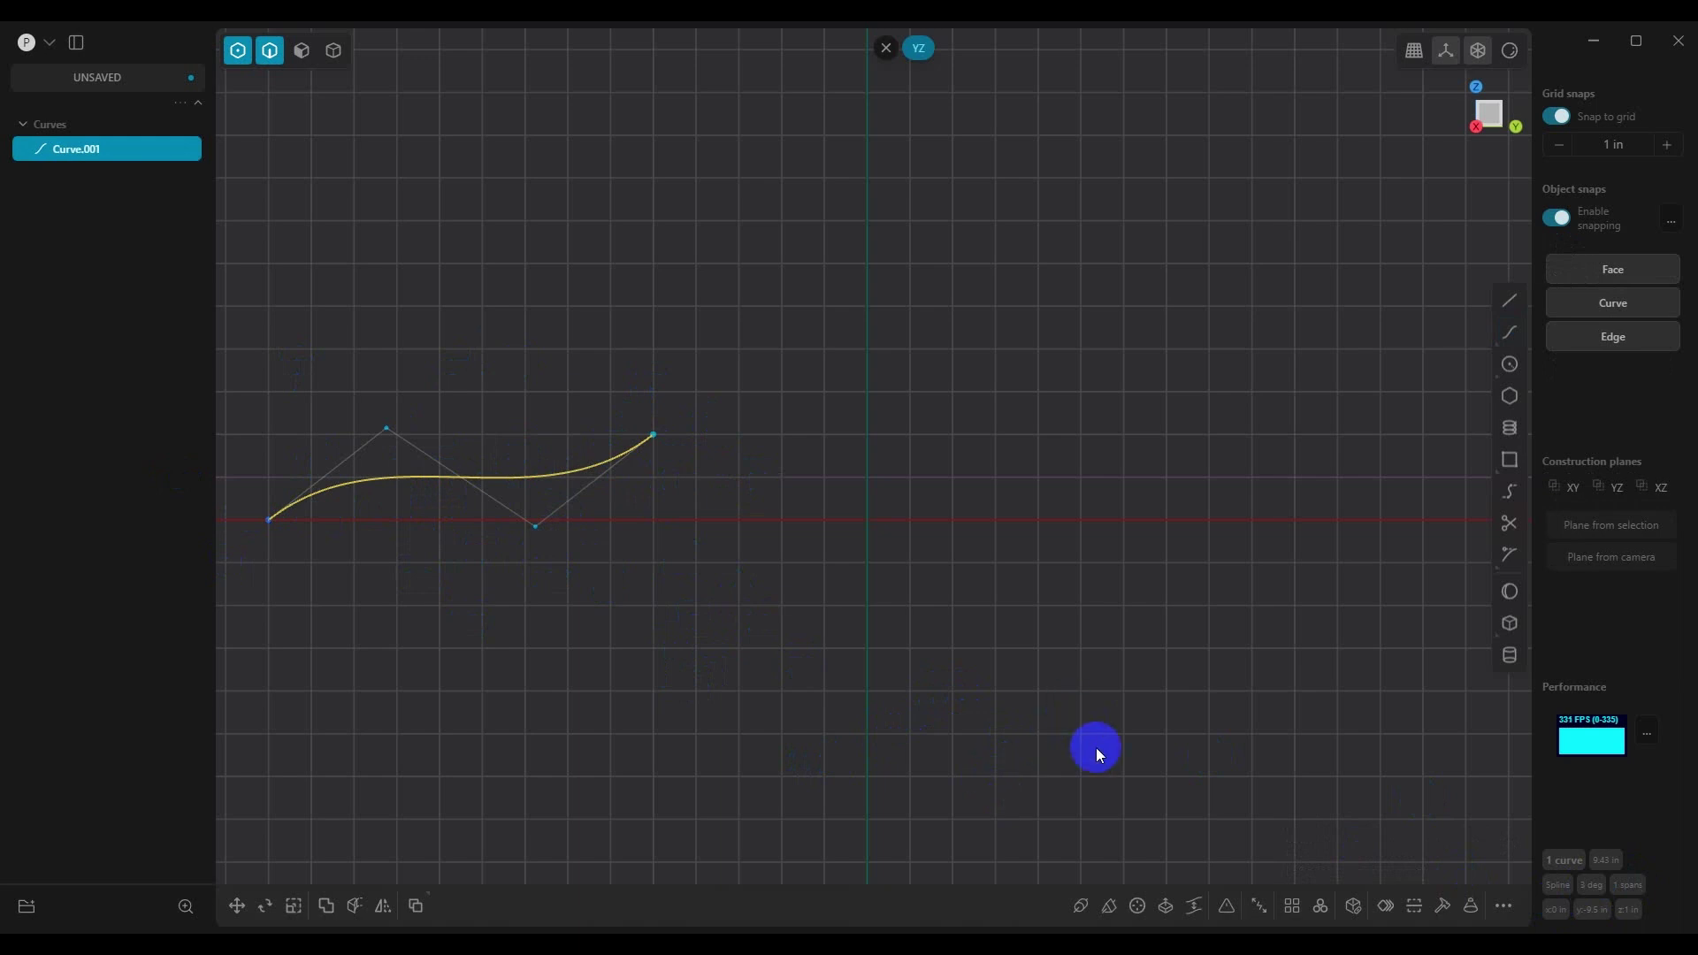
# Step: Draw Curve.002, a gently wavy five-point spline below the red axis
pyautogui.click(1509, 332)
pyautogui.click(699, 648)
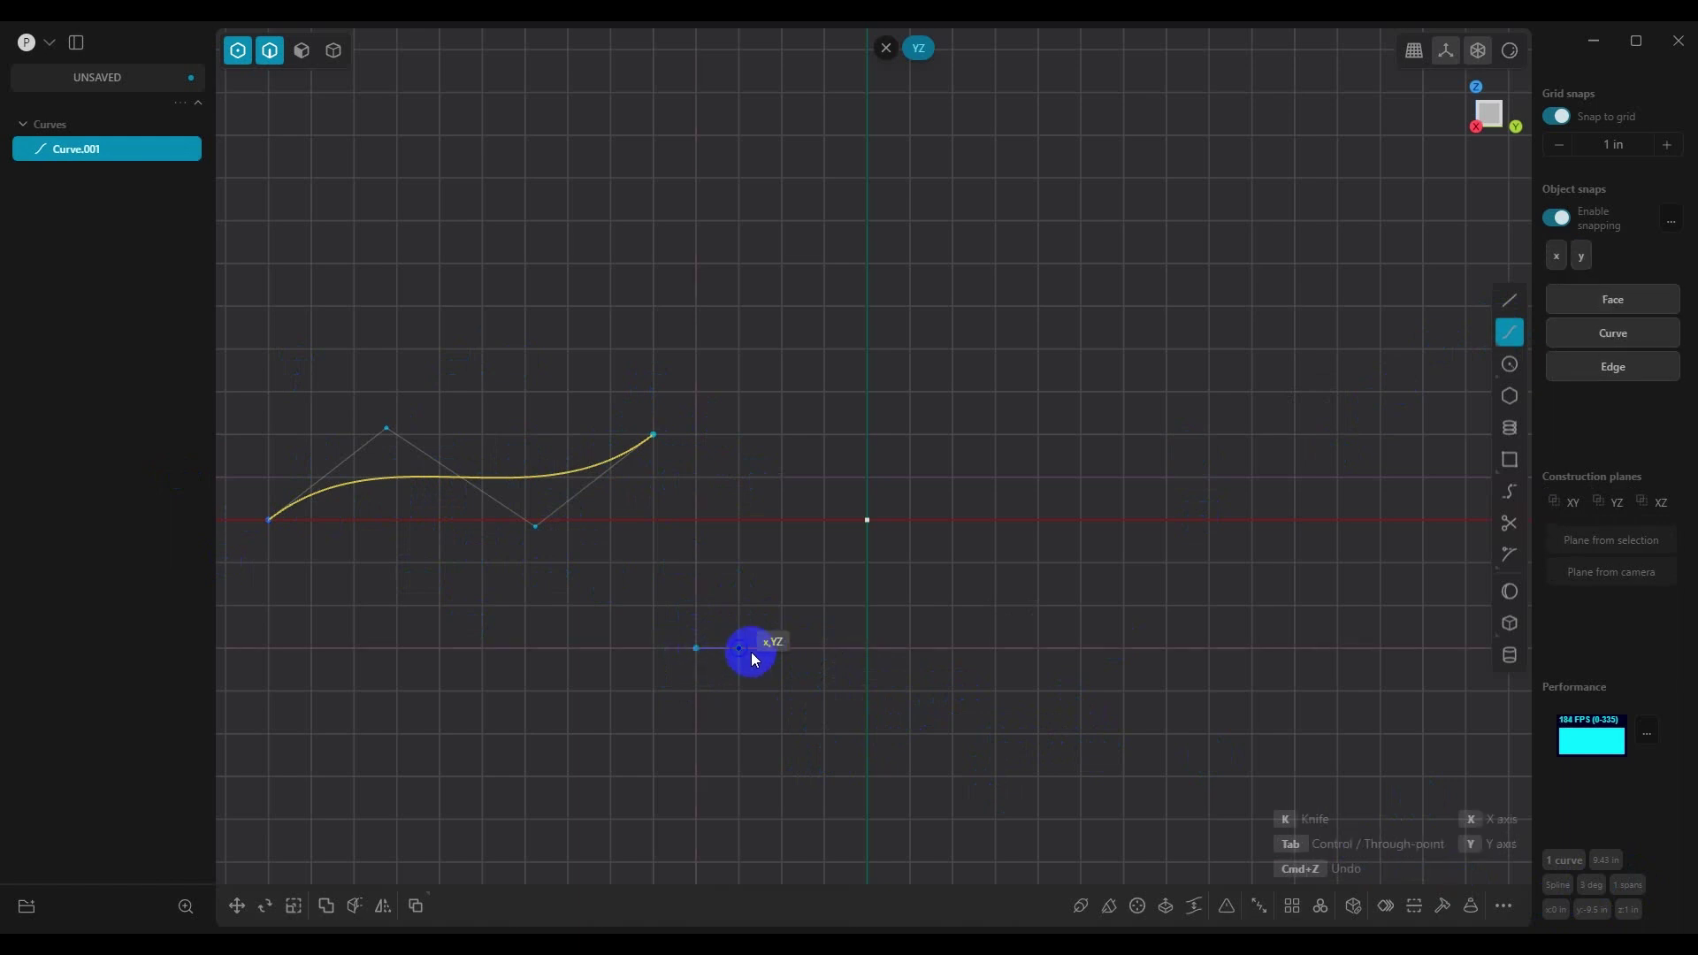
pyautogui.click(825, 607)
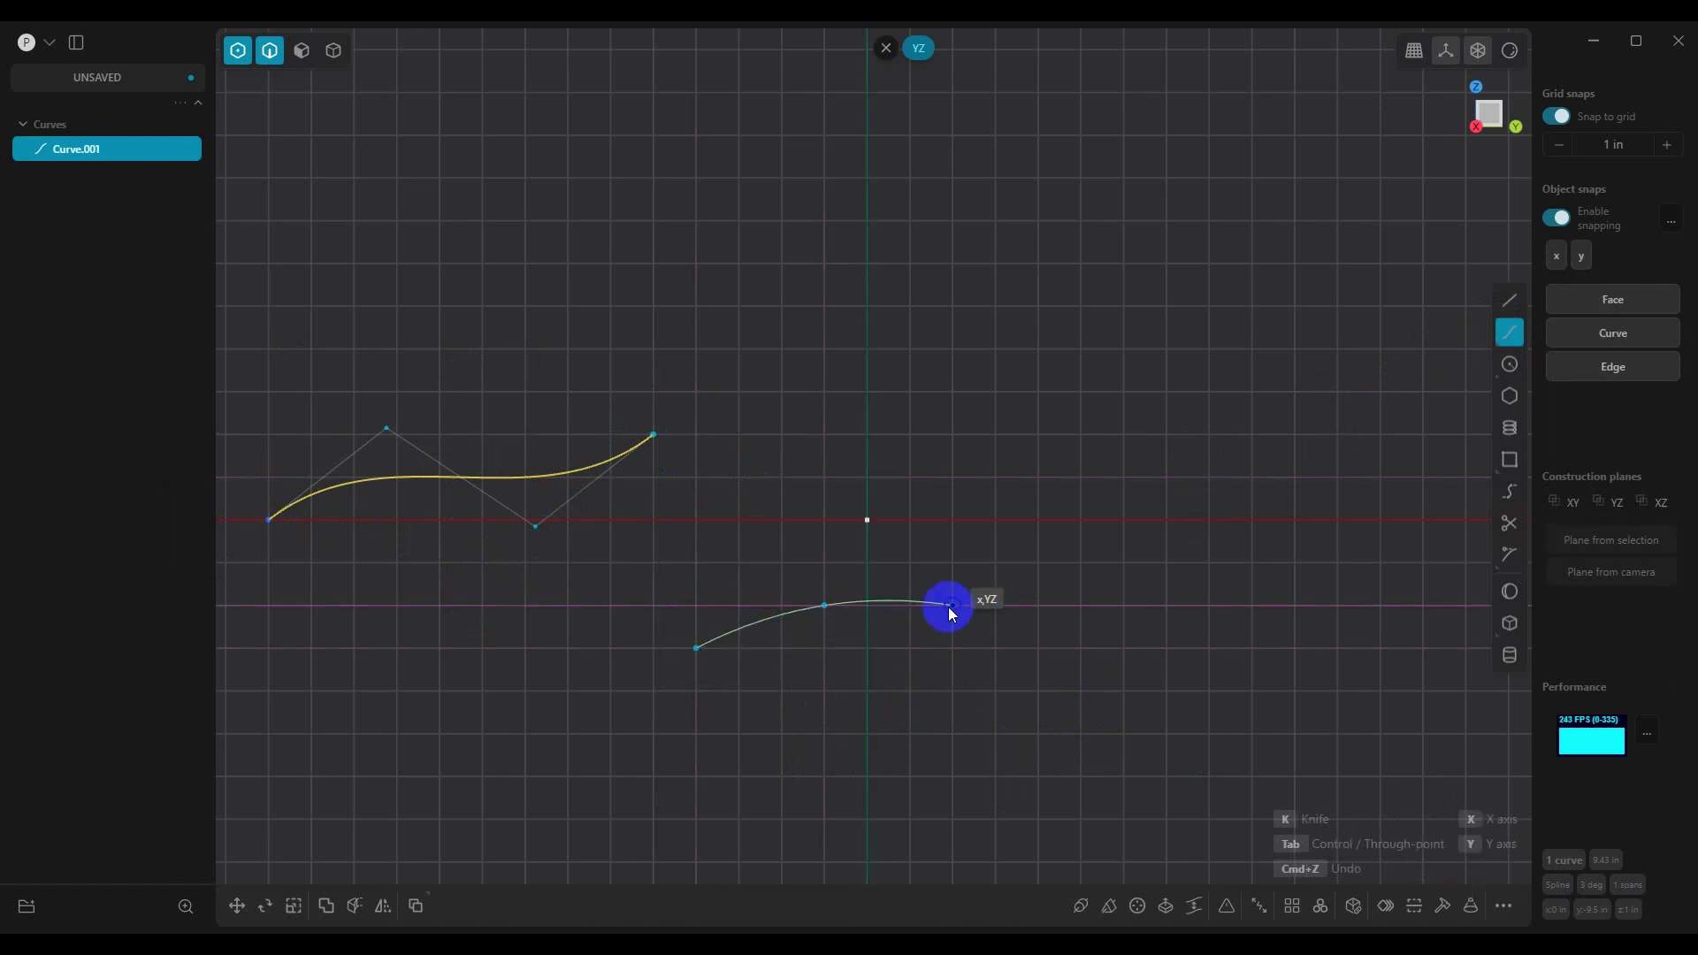
pyautogui.click(954, 606)
pyautogui.click(1081, 563)
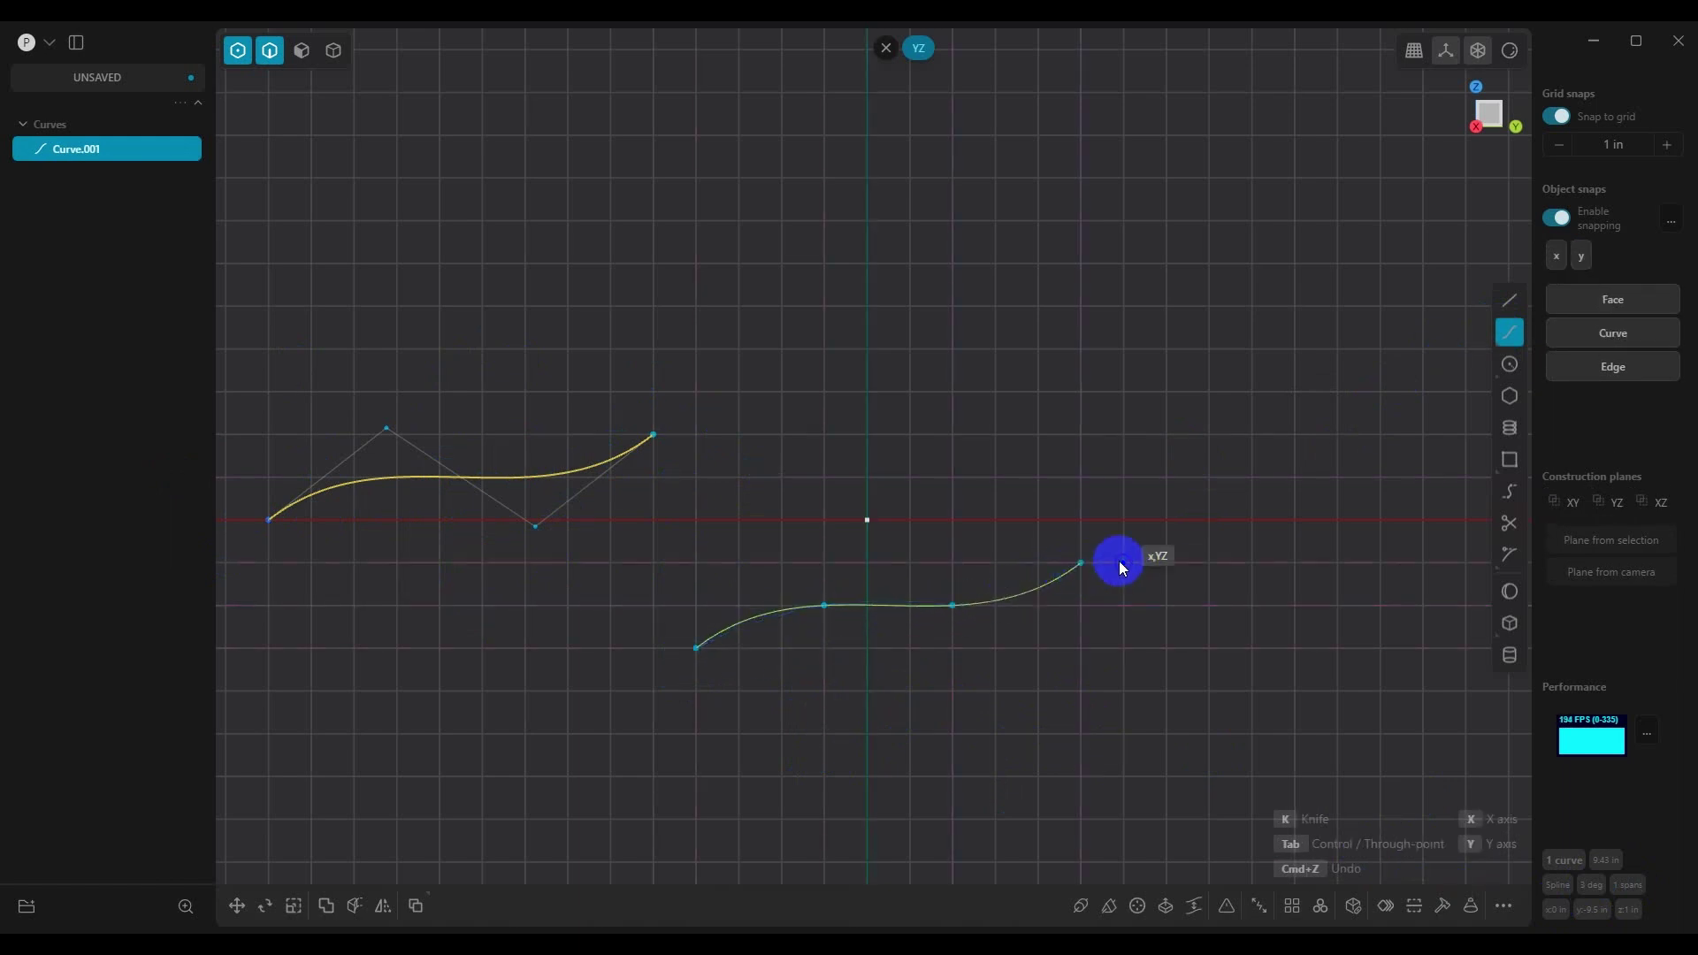
pyautogui.click(1213, 568)
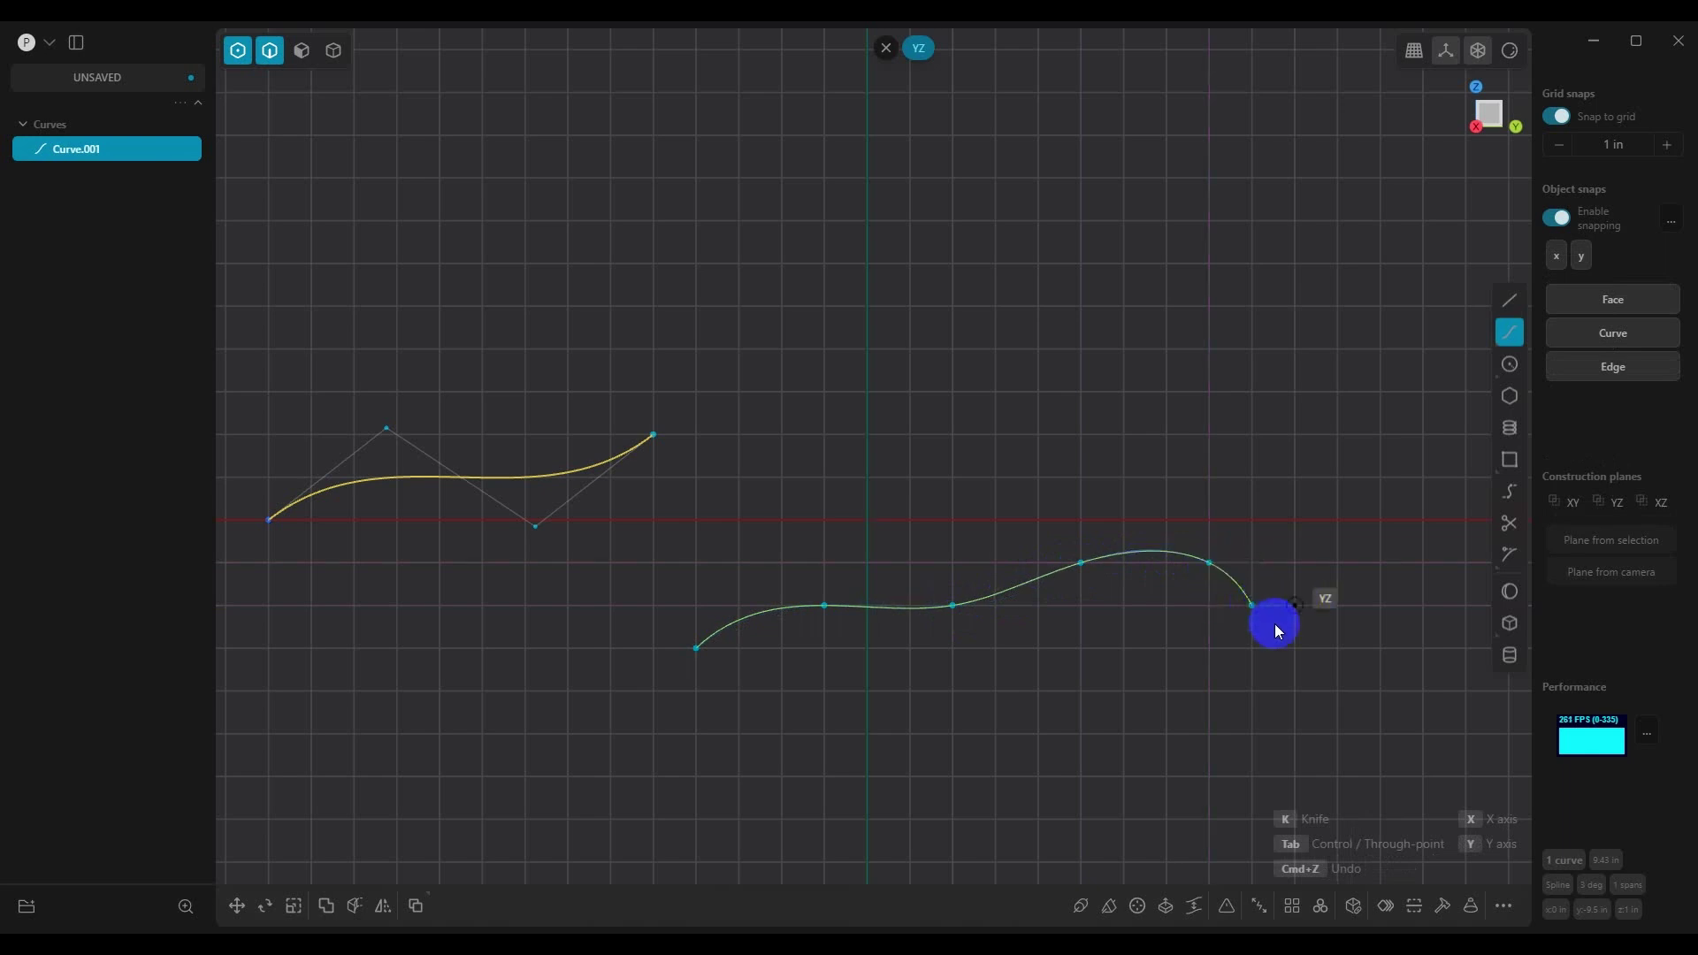
pyautogui.press('Return')
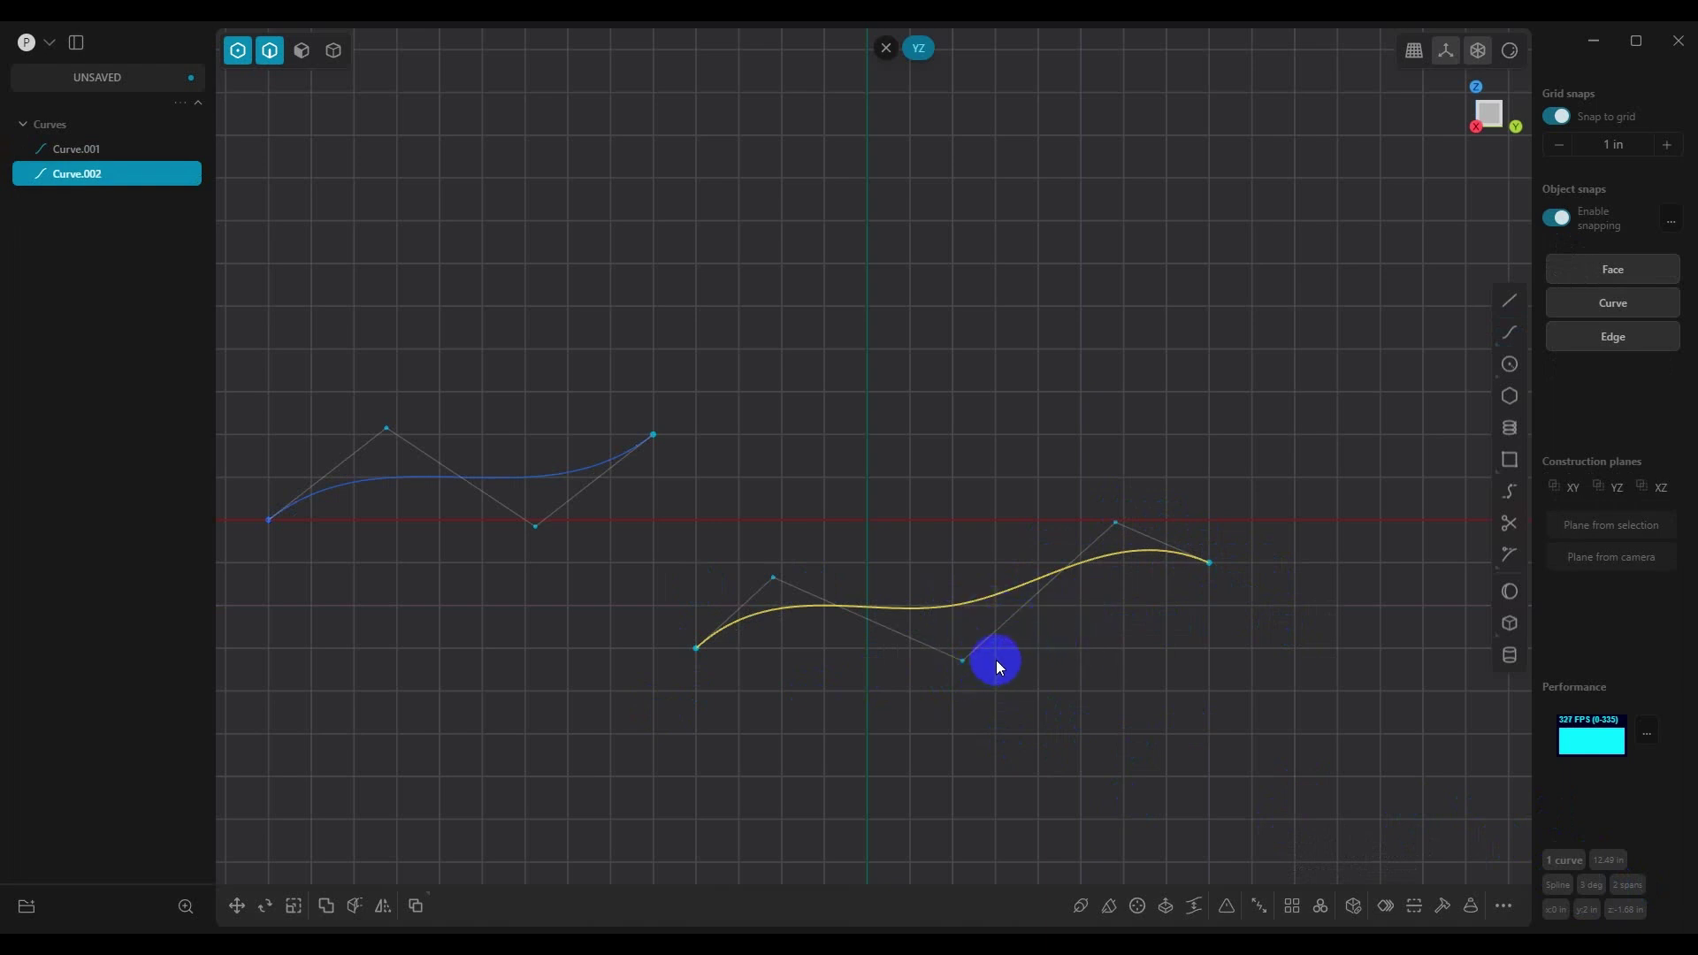
# Step: Duplicate Curve.002 and move the copy 9 in straight up
pyautogui.hotkey('ctrl', 'd')
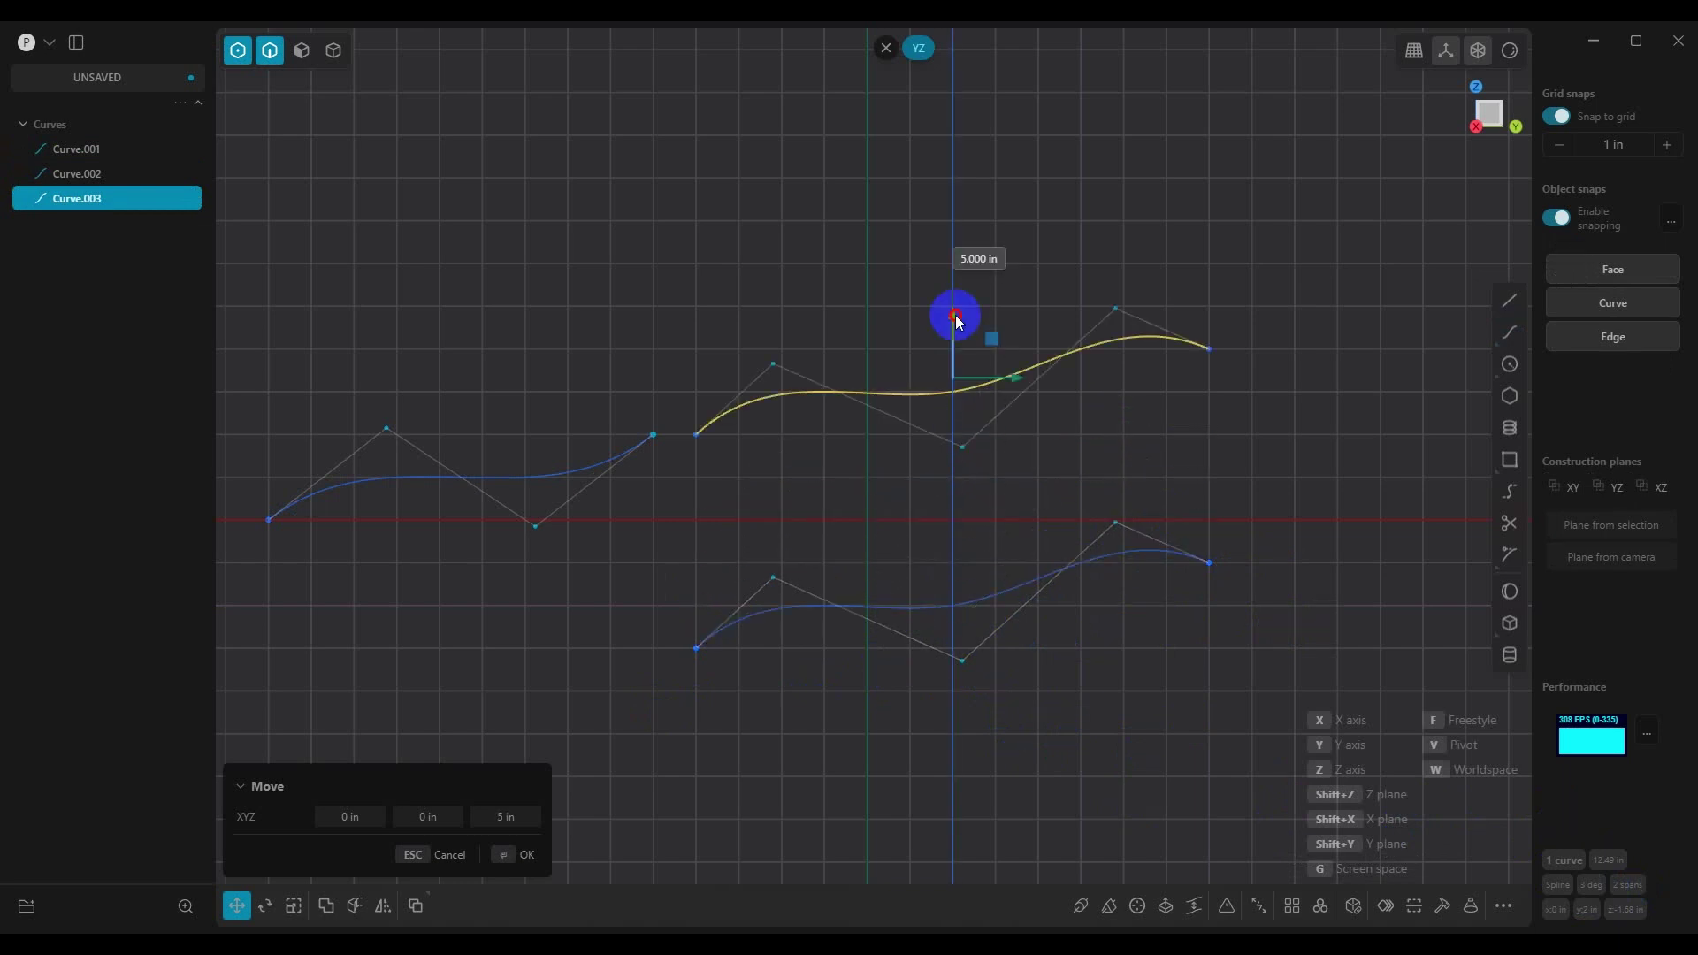
pyautogui.moveTo(956, 316); pyautogui.dragTo(944, 165)
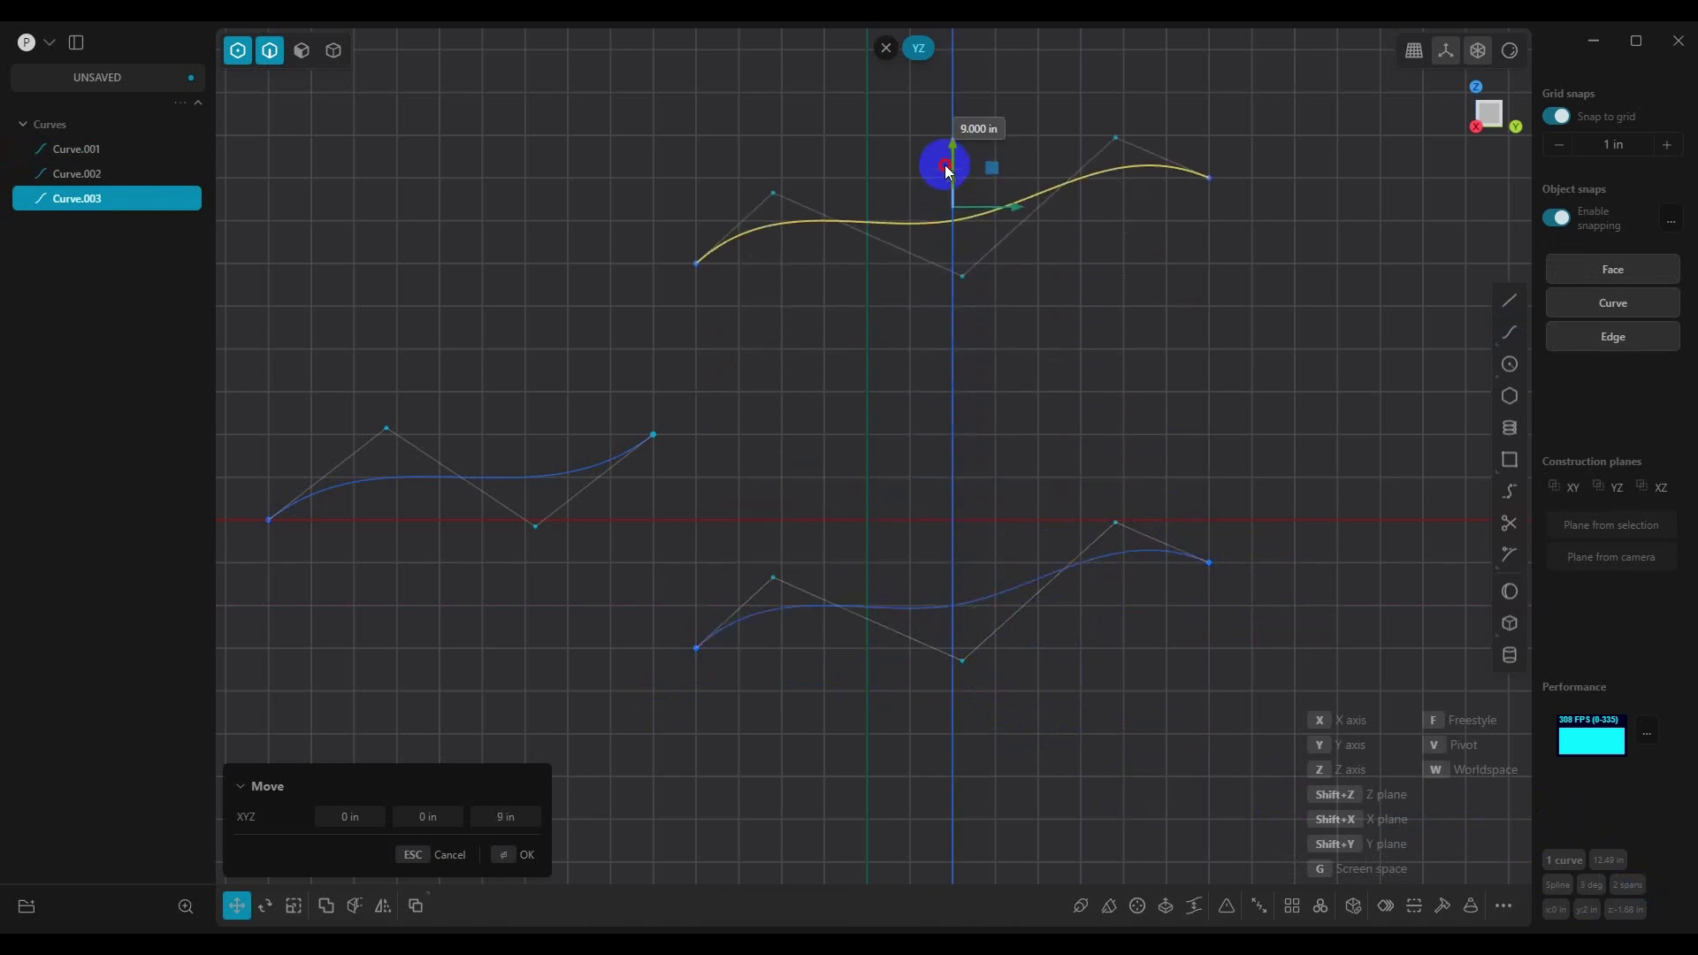
pyautogui.click(524, 854)
# Step: Rebuild the copy with 5 points, then select both curves to compare their details
pyautogui.write('f')
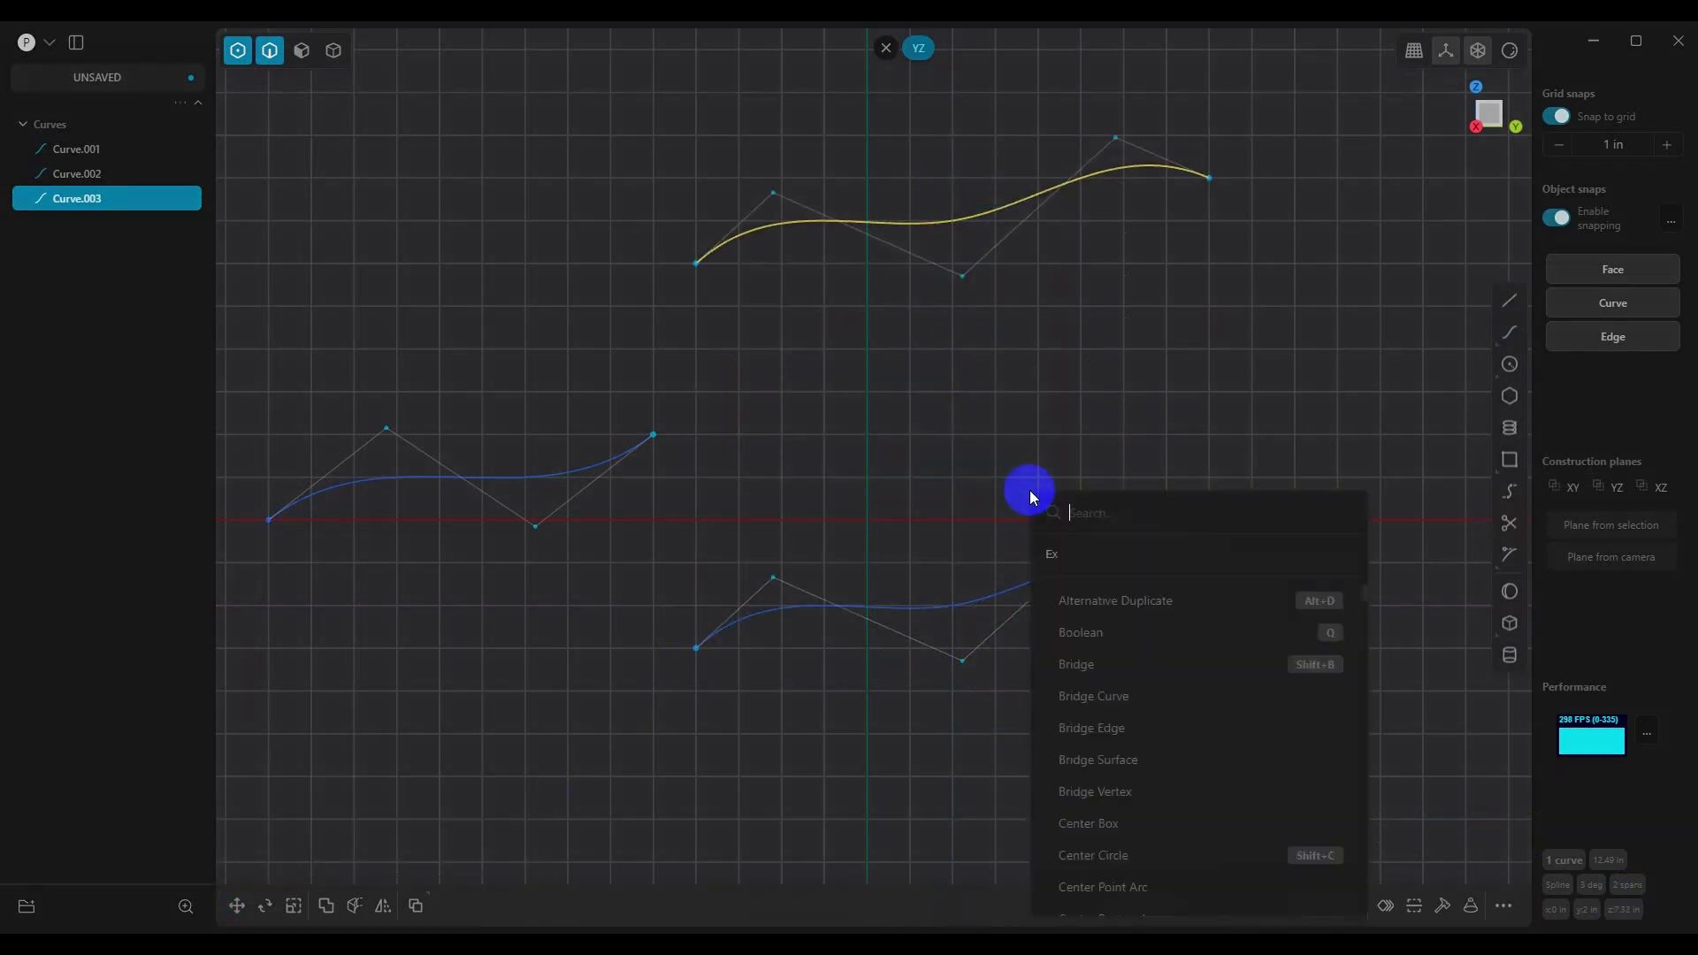
pyautogui.write('rebuild')
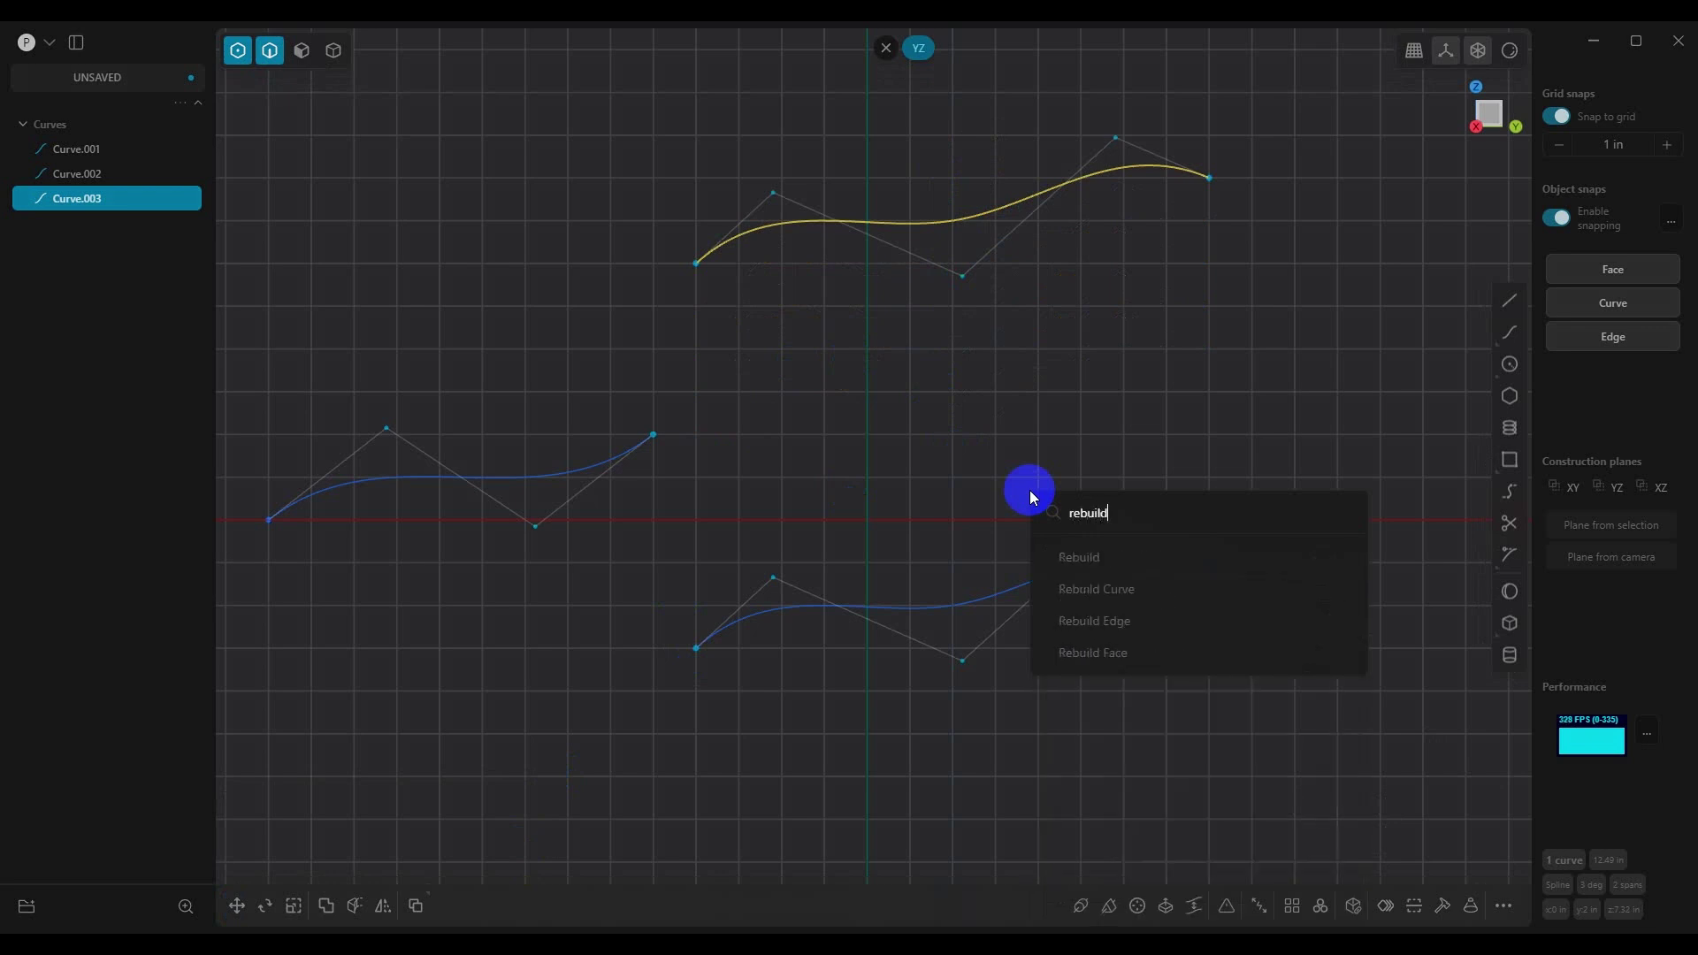
pyautogui.click(1123, 588)
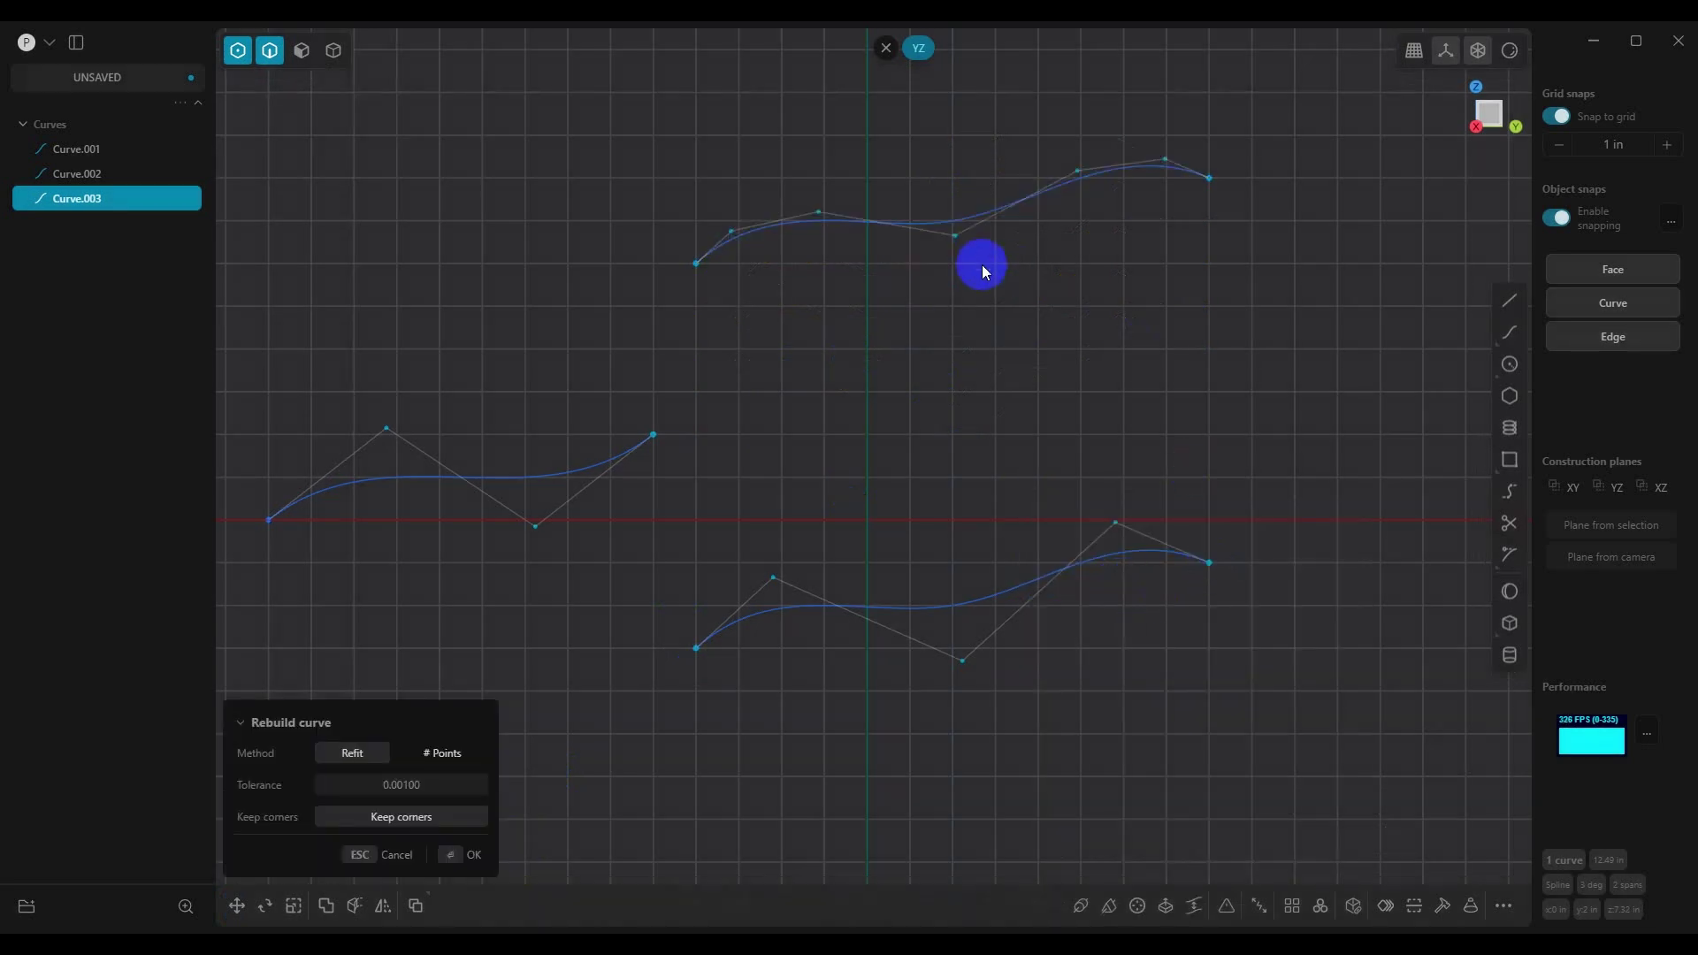
pyautogui.click(453, 754)
pyautogui.click(409, 818)
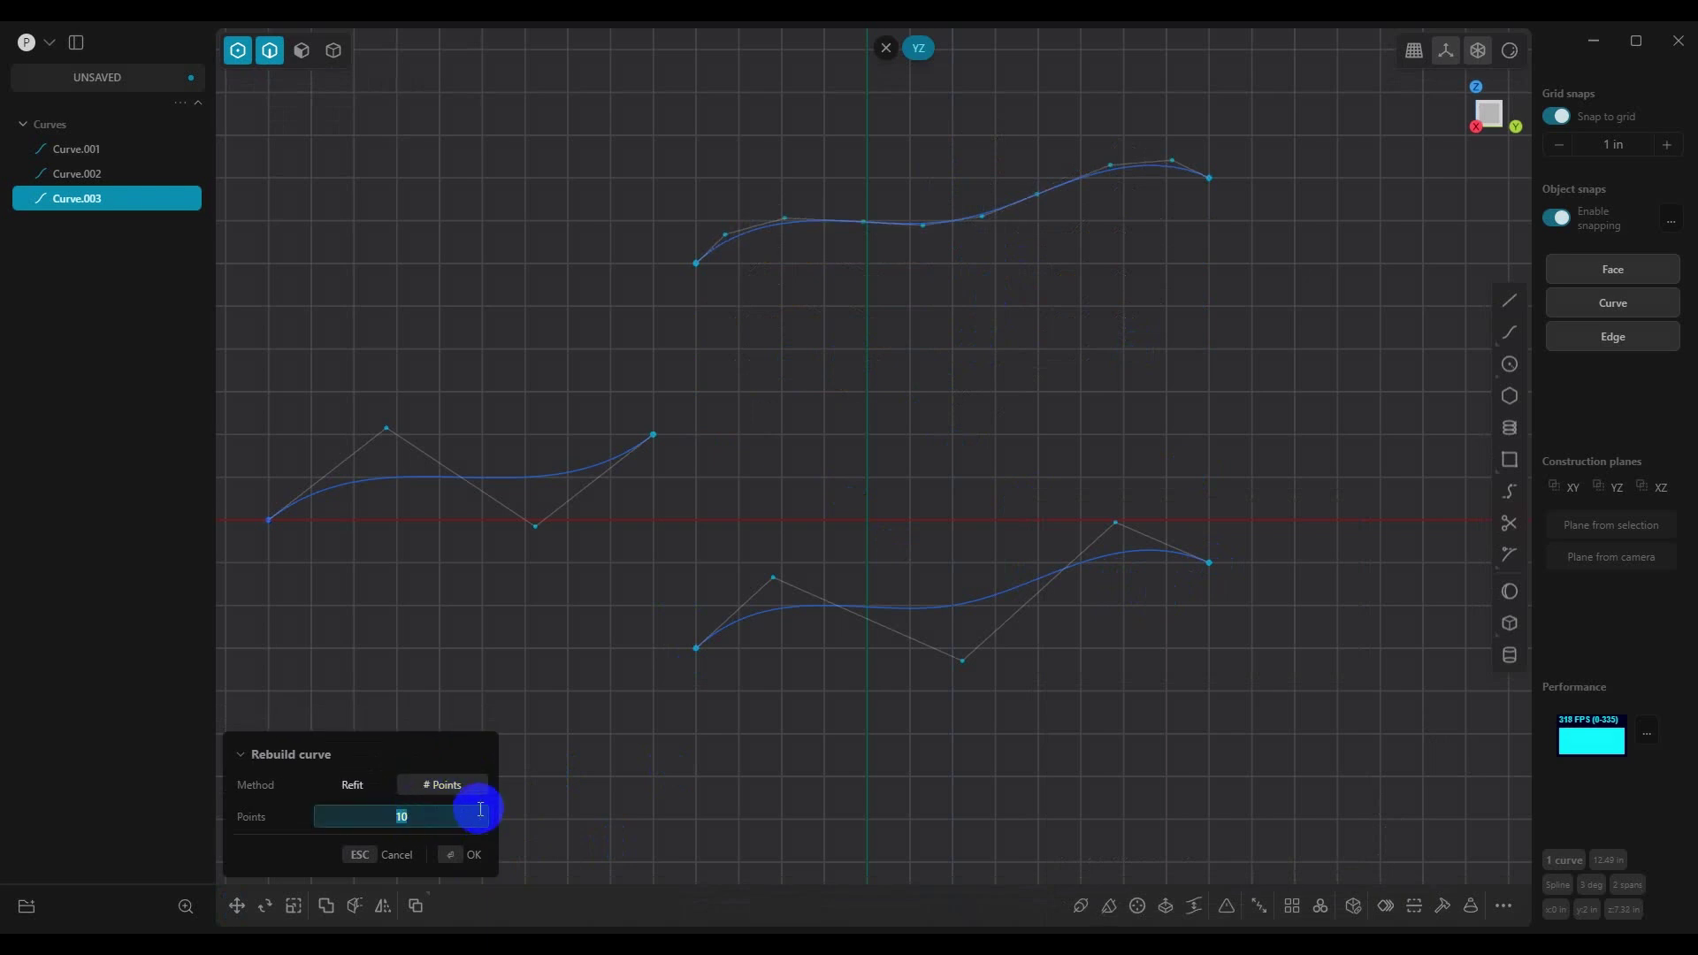
pyautogui.write('5')
pyautogui.press('Return')
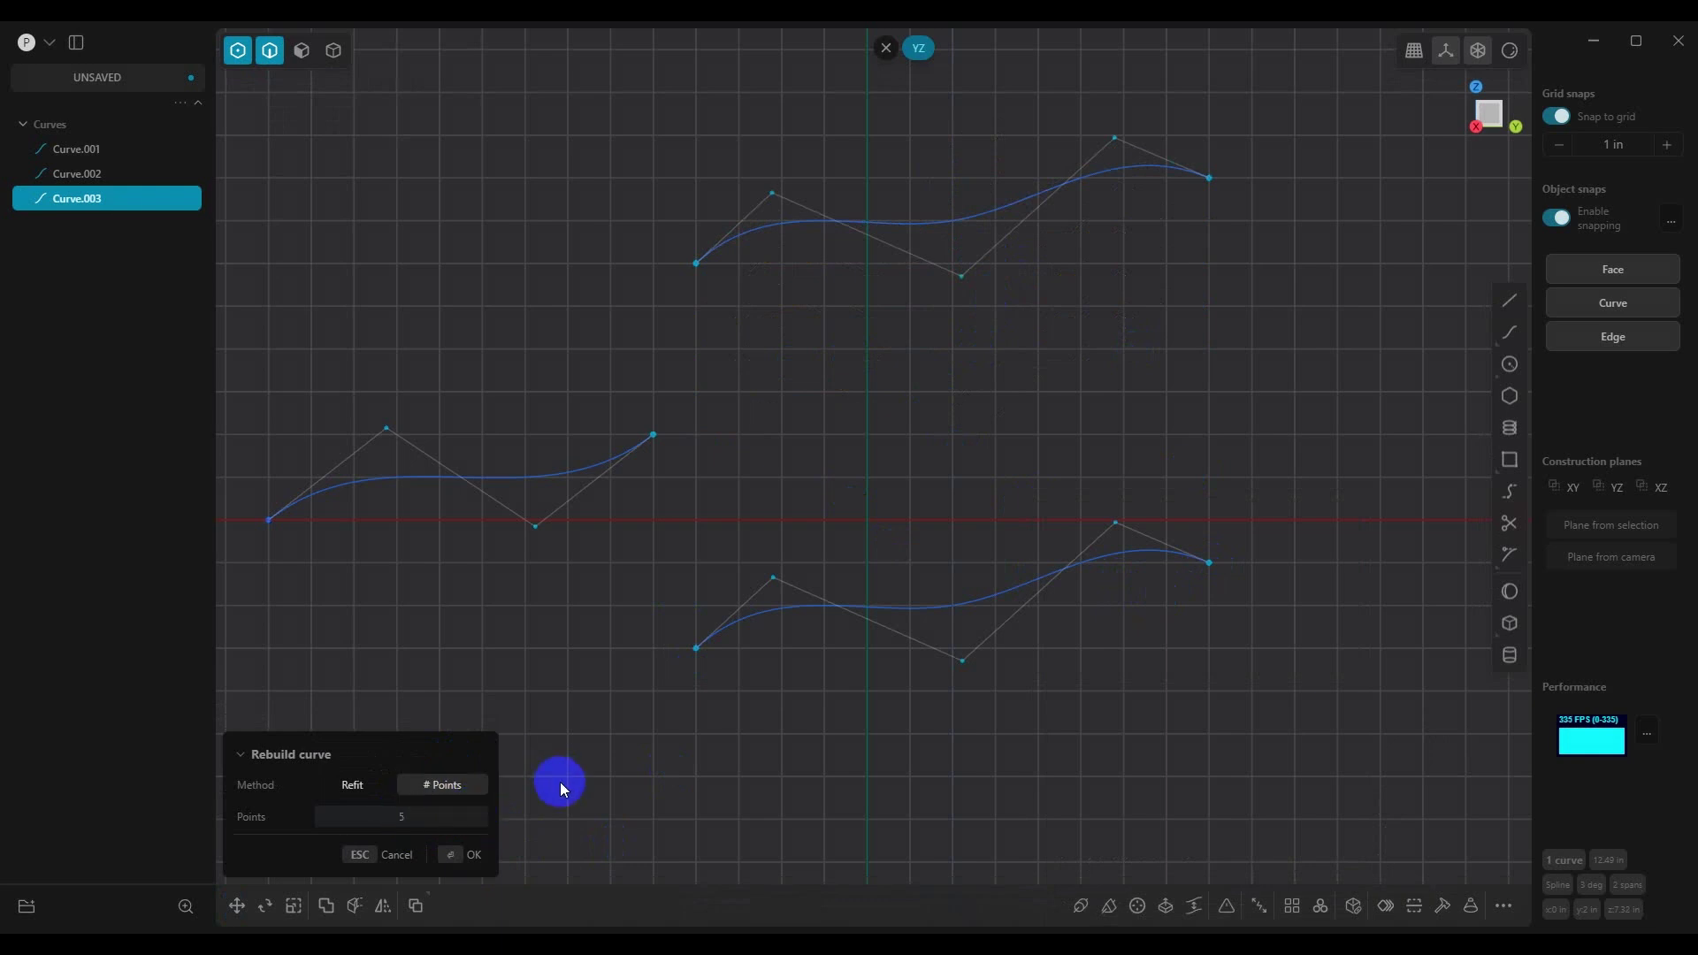
pyautogui.click(468, 854)
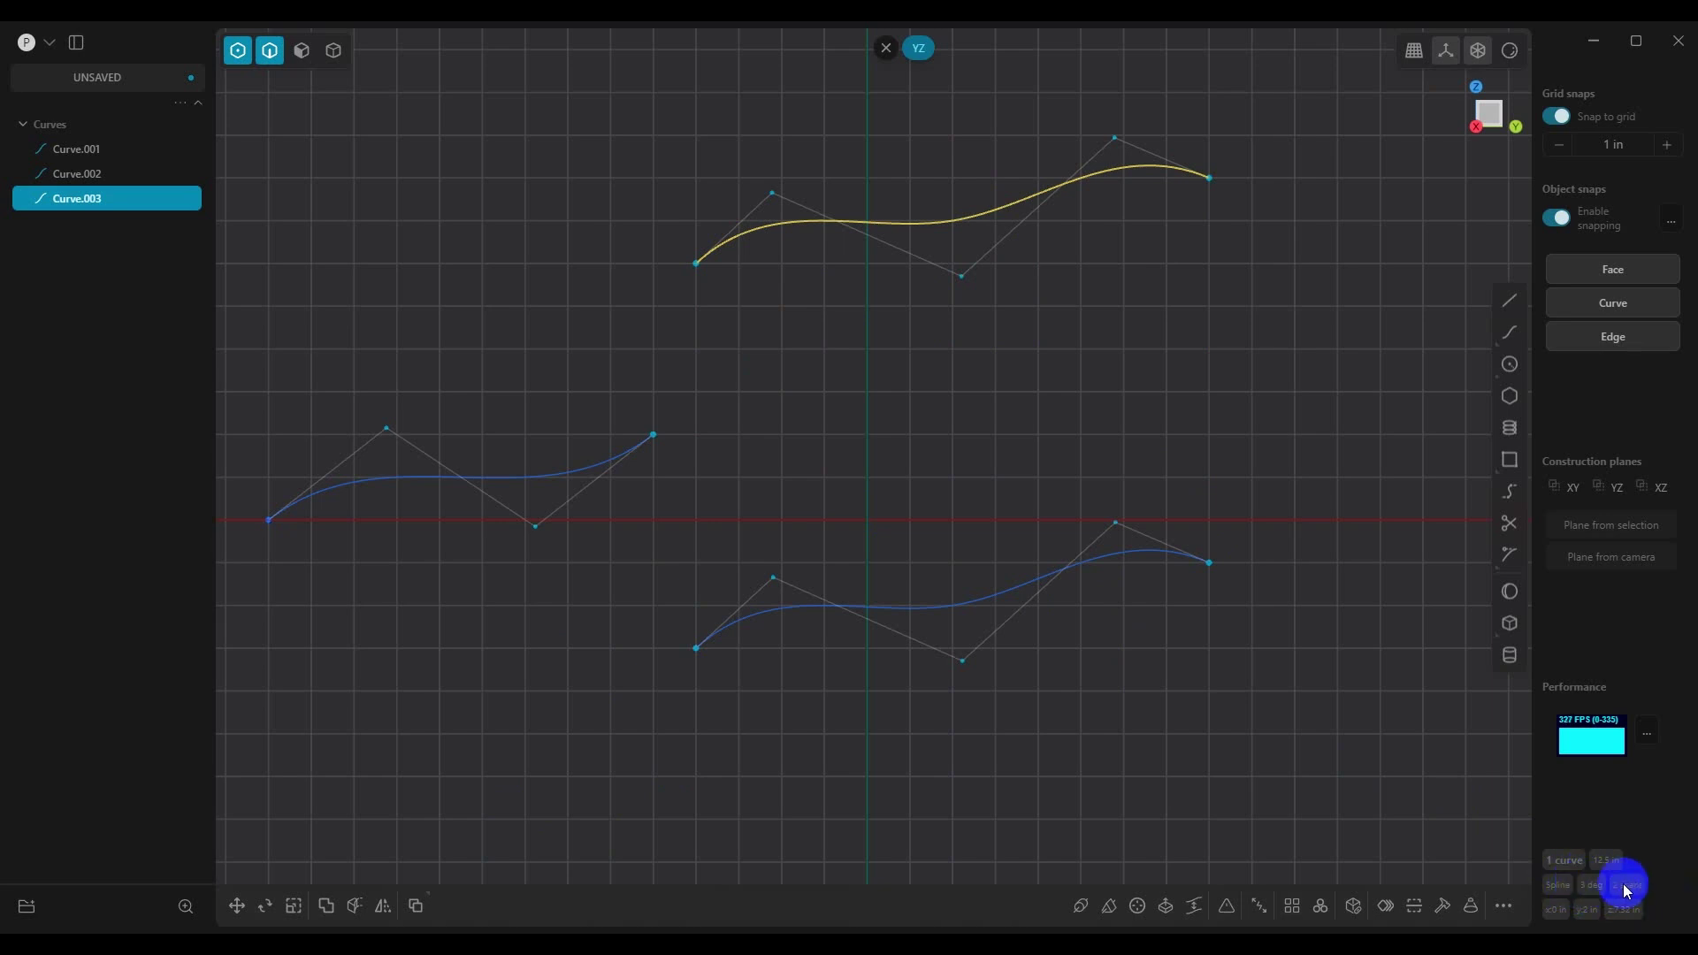
pyautogui.click(962, 603)
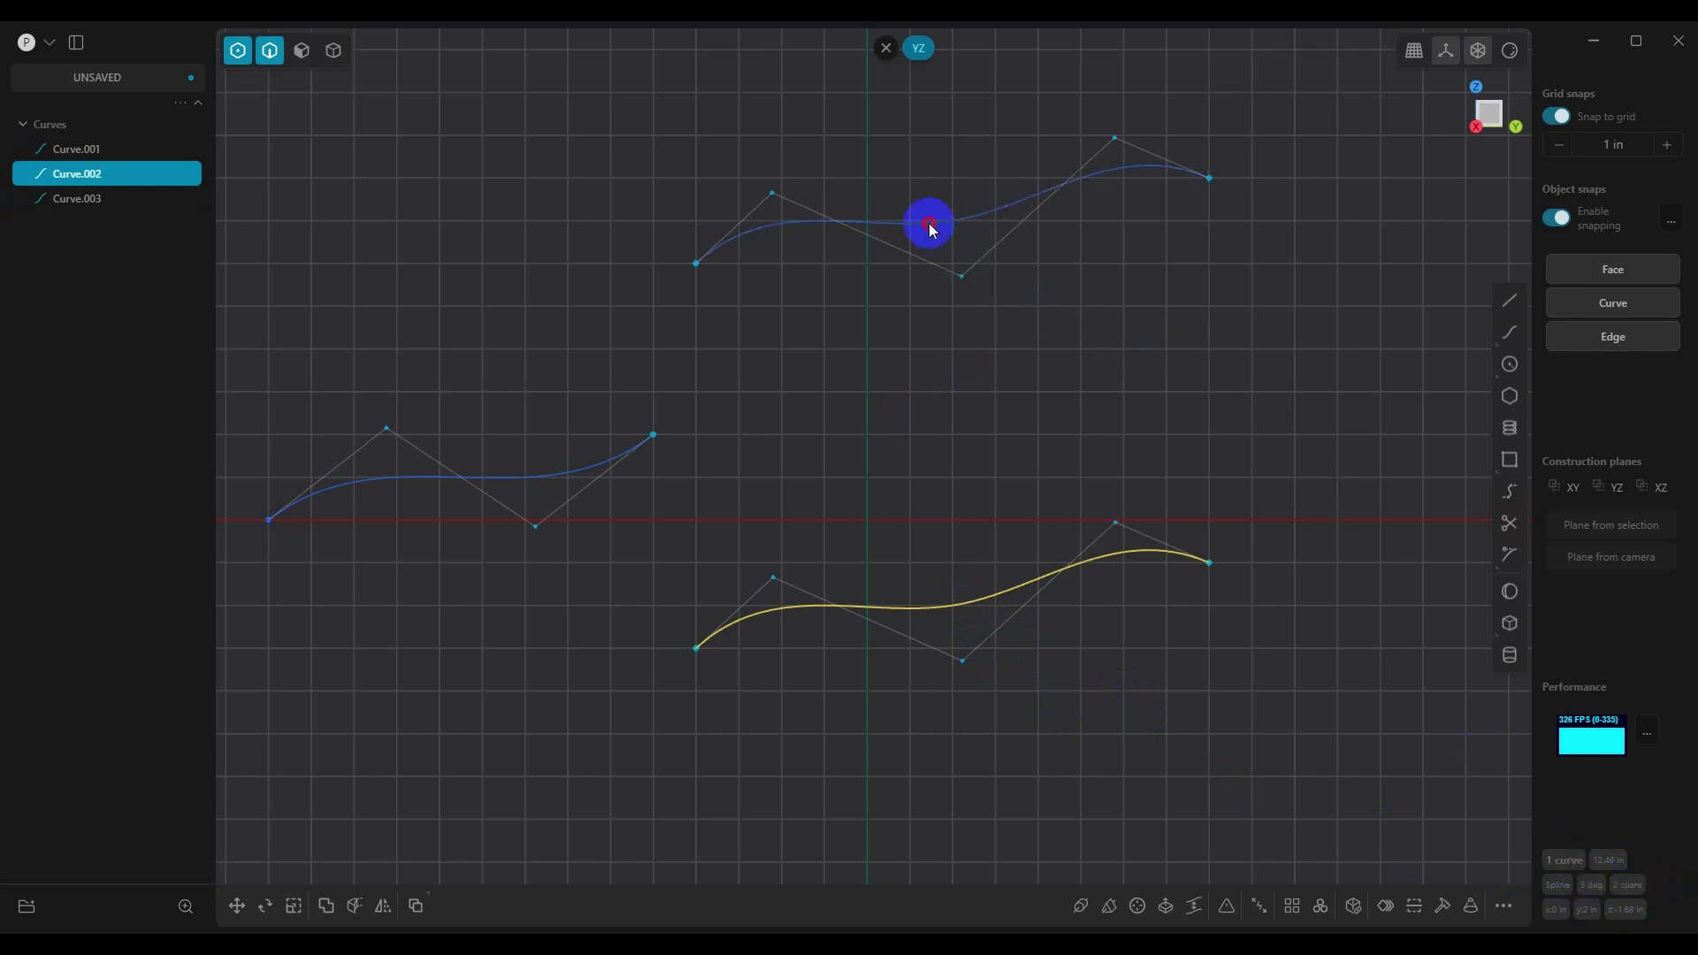
pyautogui.click(929, 223)
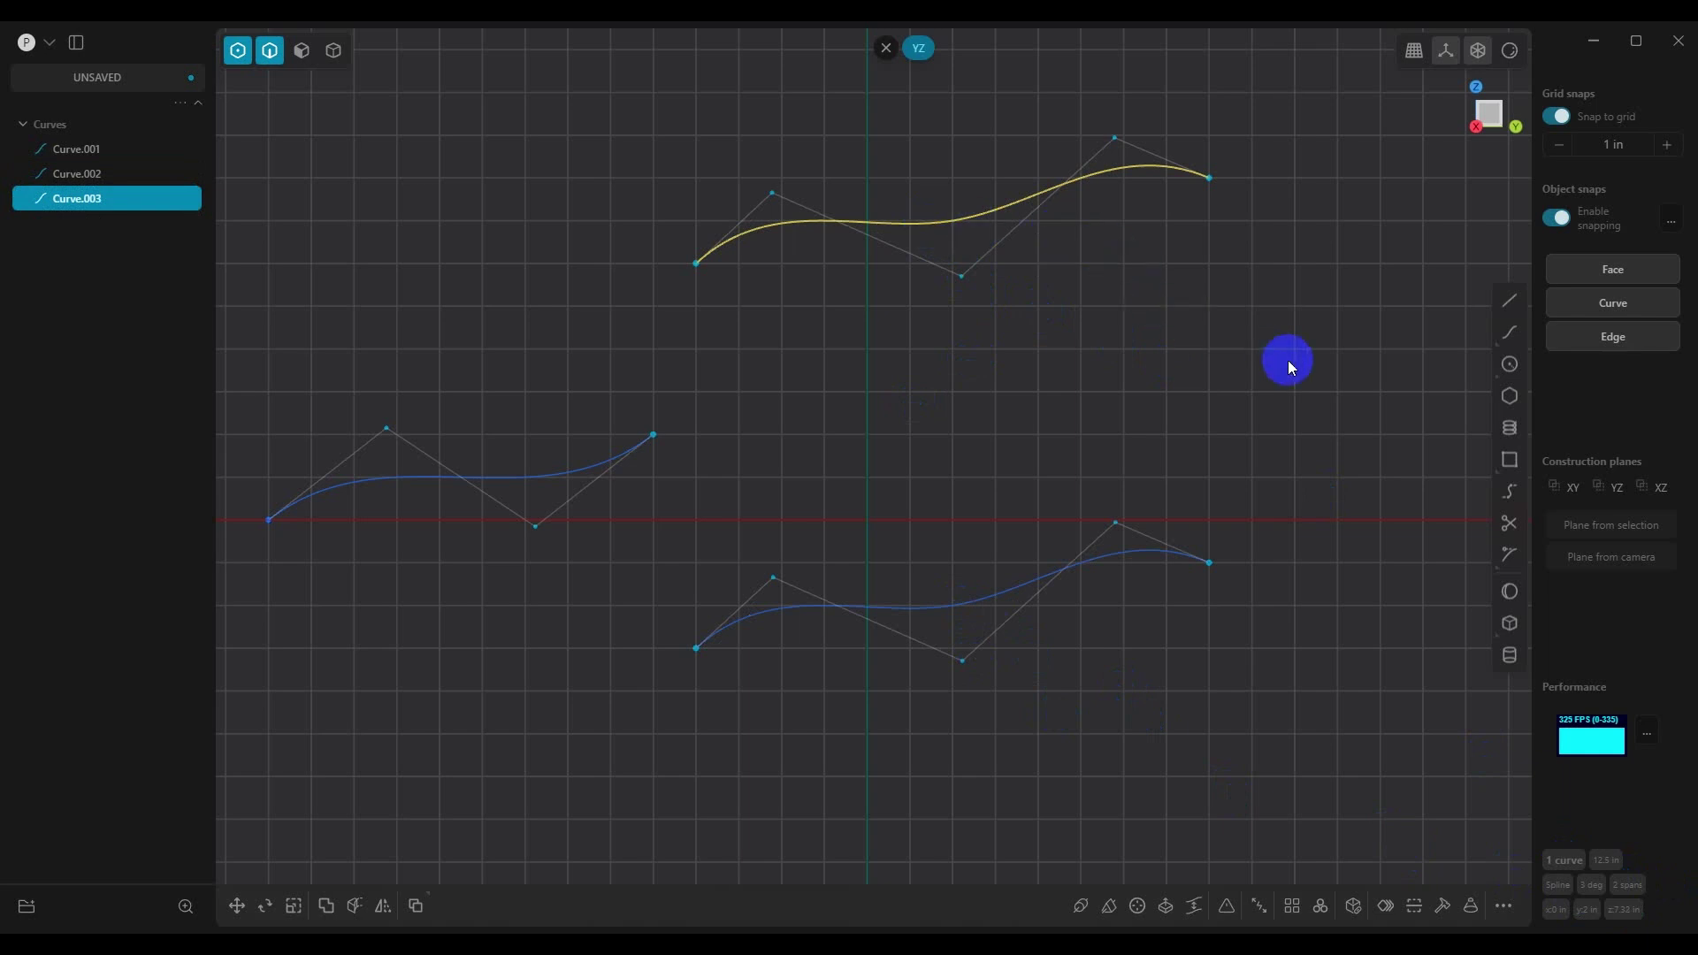
# Step: Raise the lower curve to degree 4, then inspect it and pick one control point
pyautogui.click(942, 605)
pyautogui.write('f')
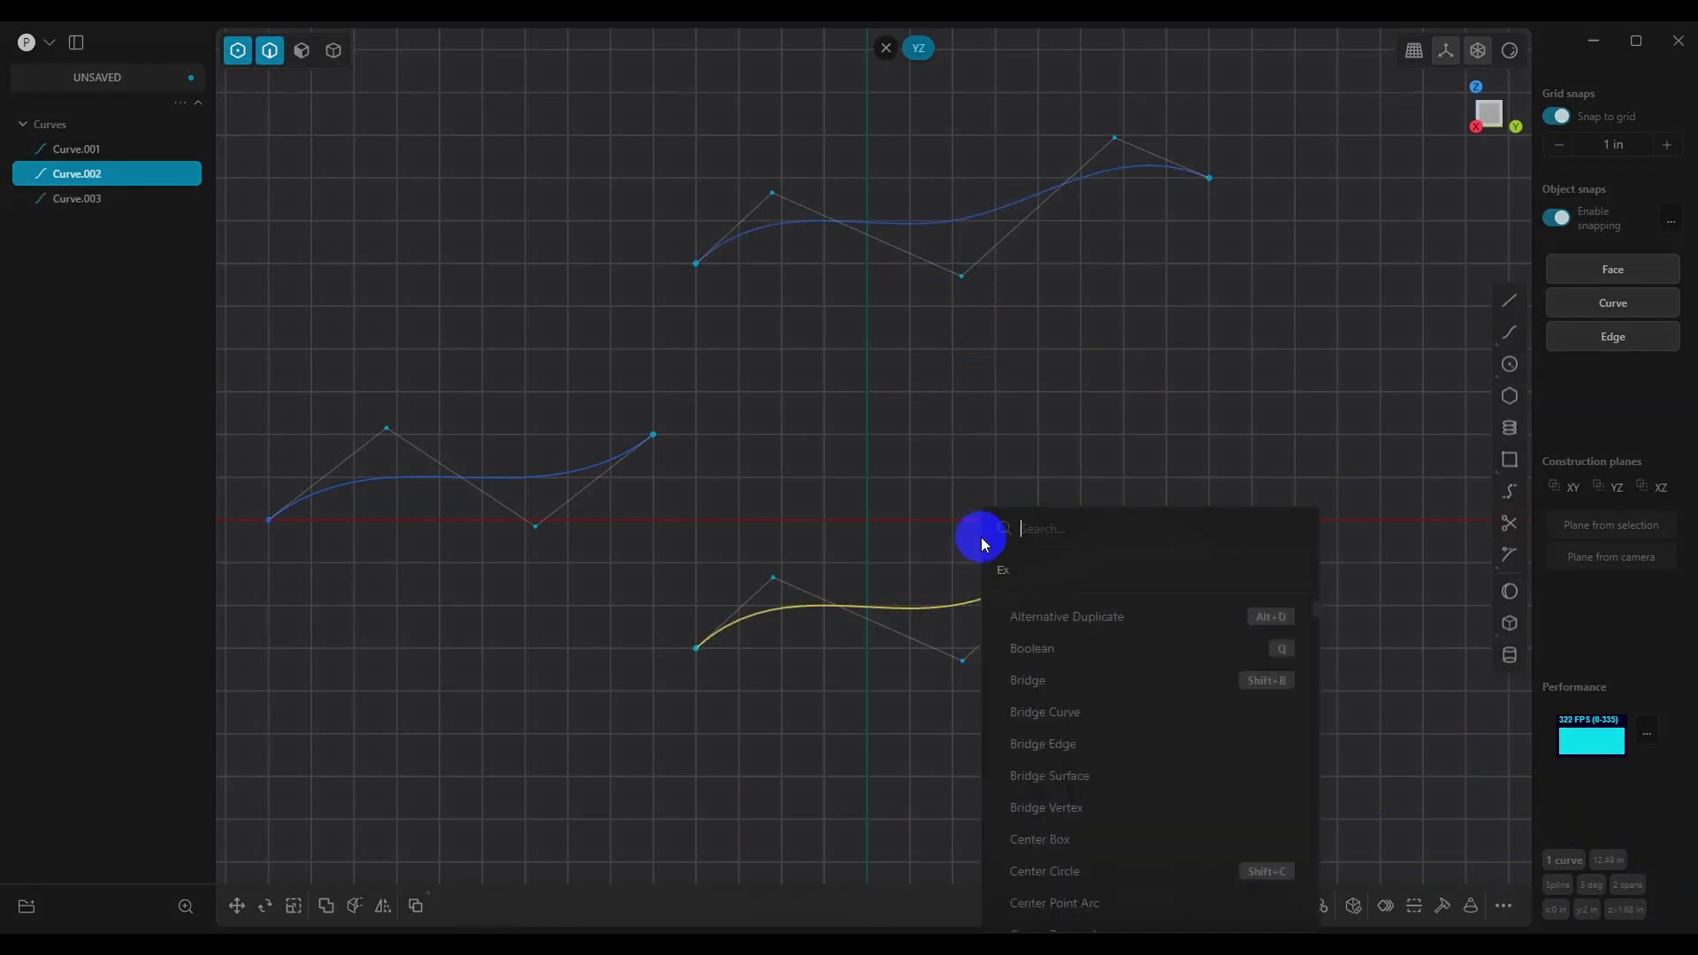
pyautogui.write('raise')
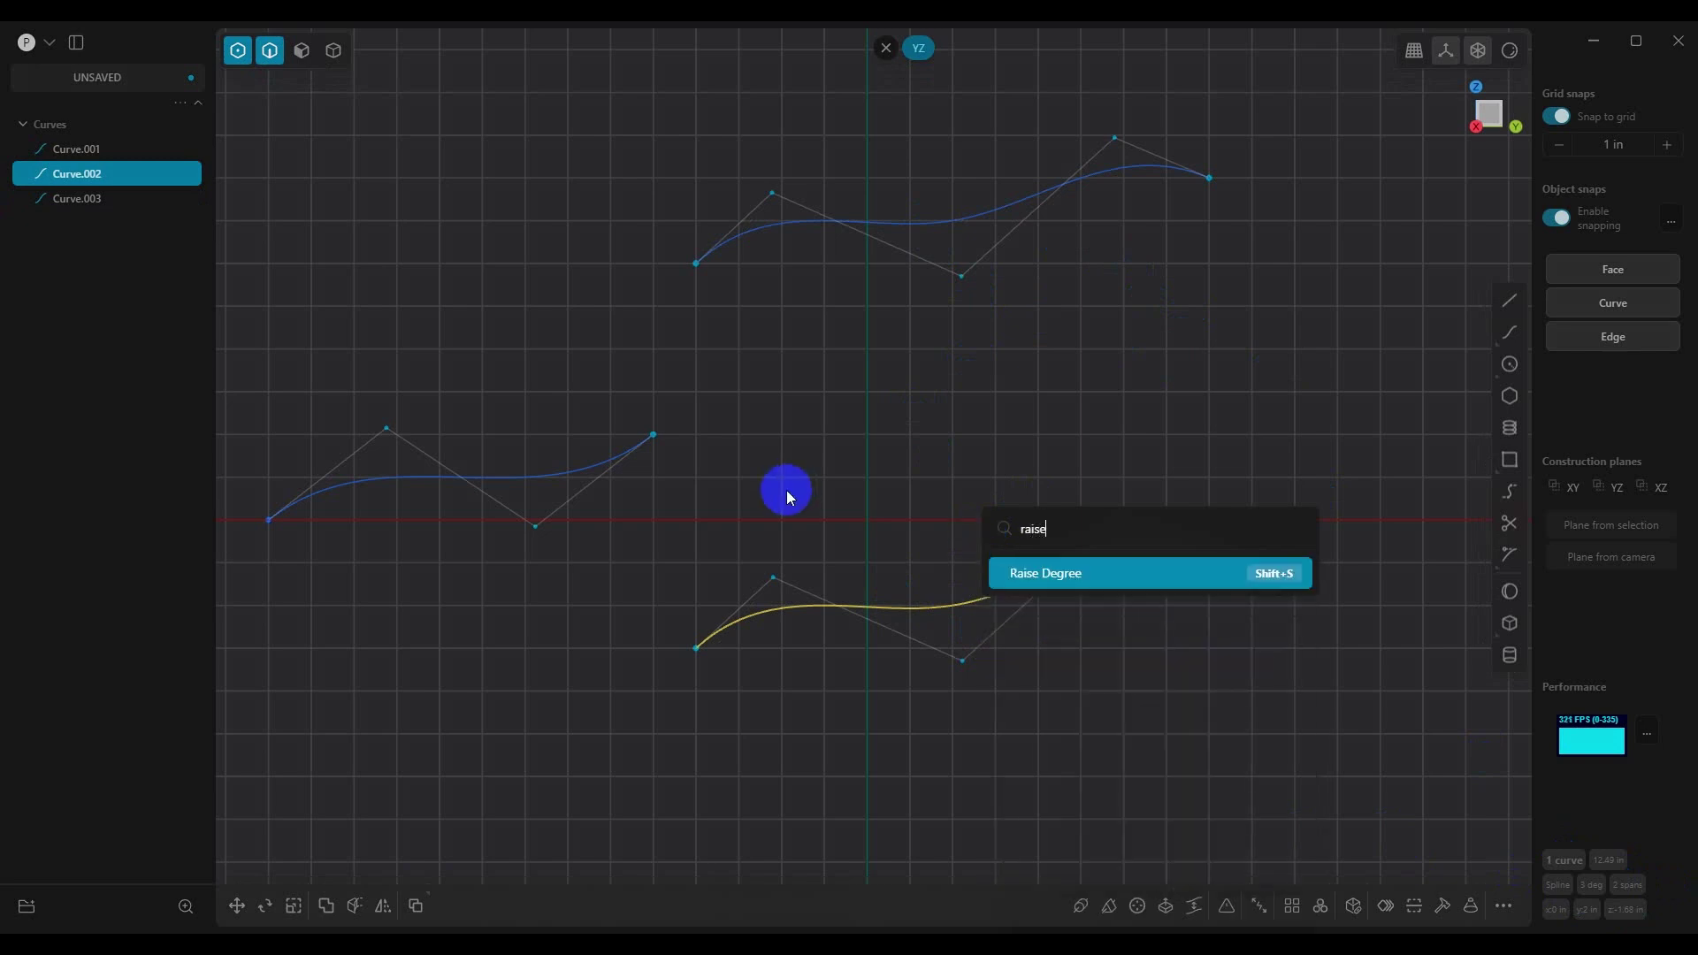
pyautogui.click(1053, 584)
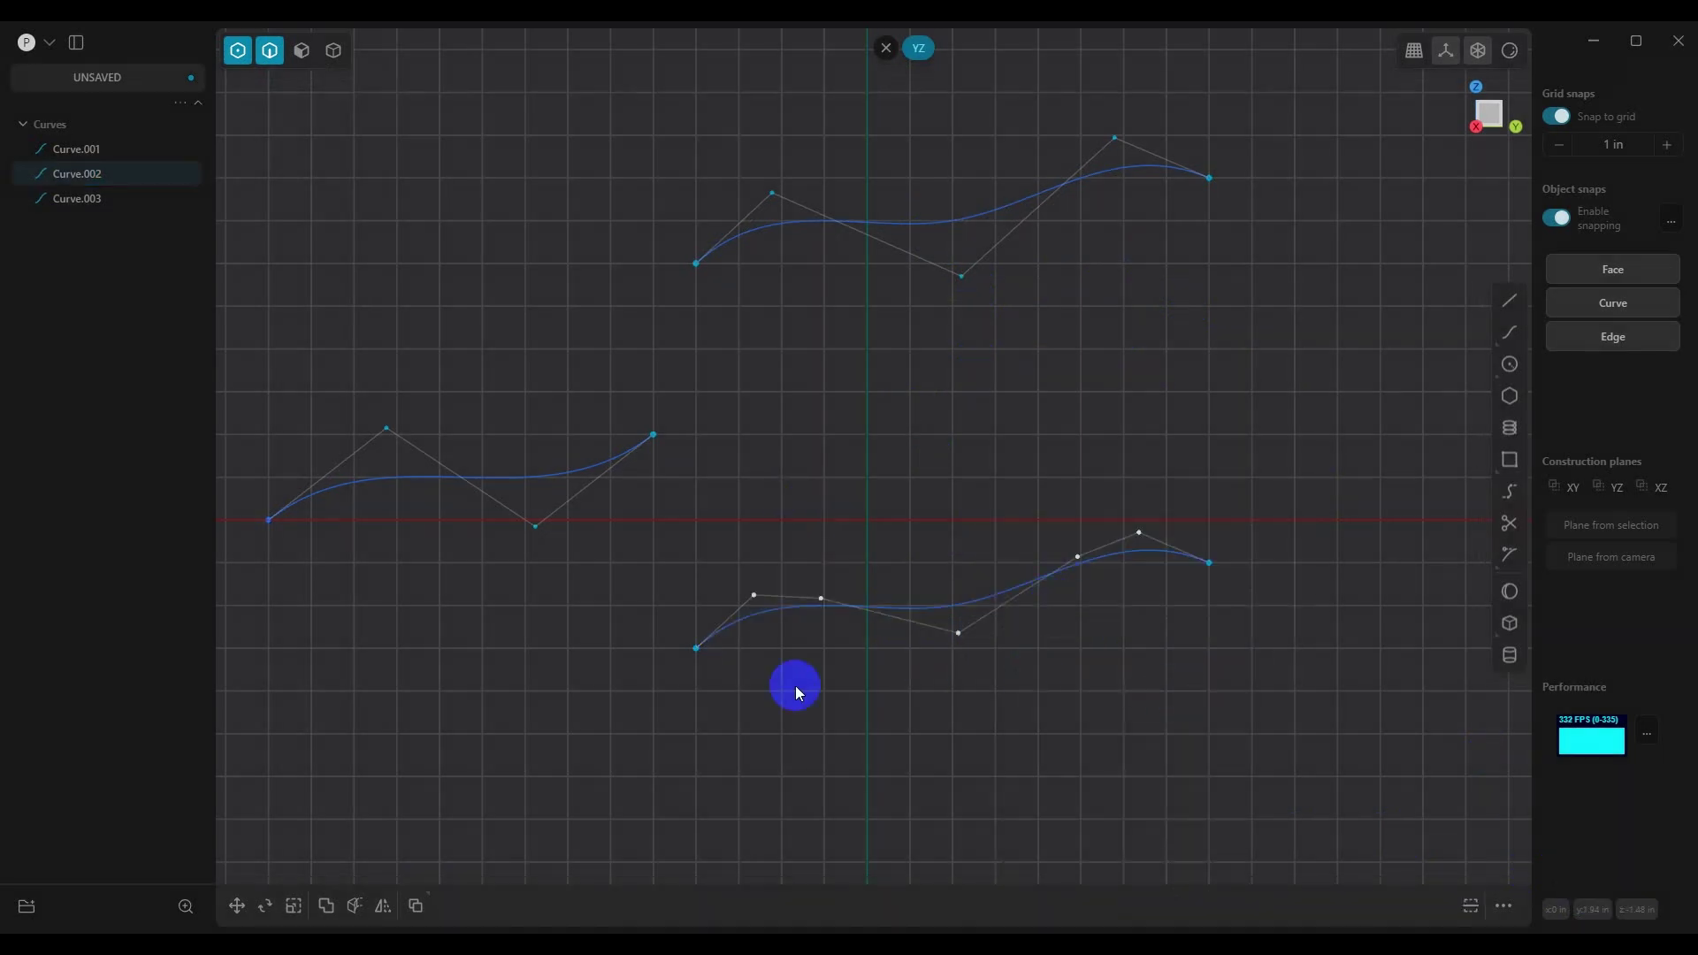
pyautogui.click(950, 606)
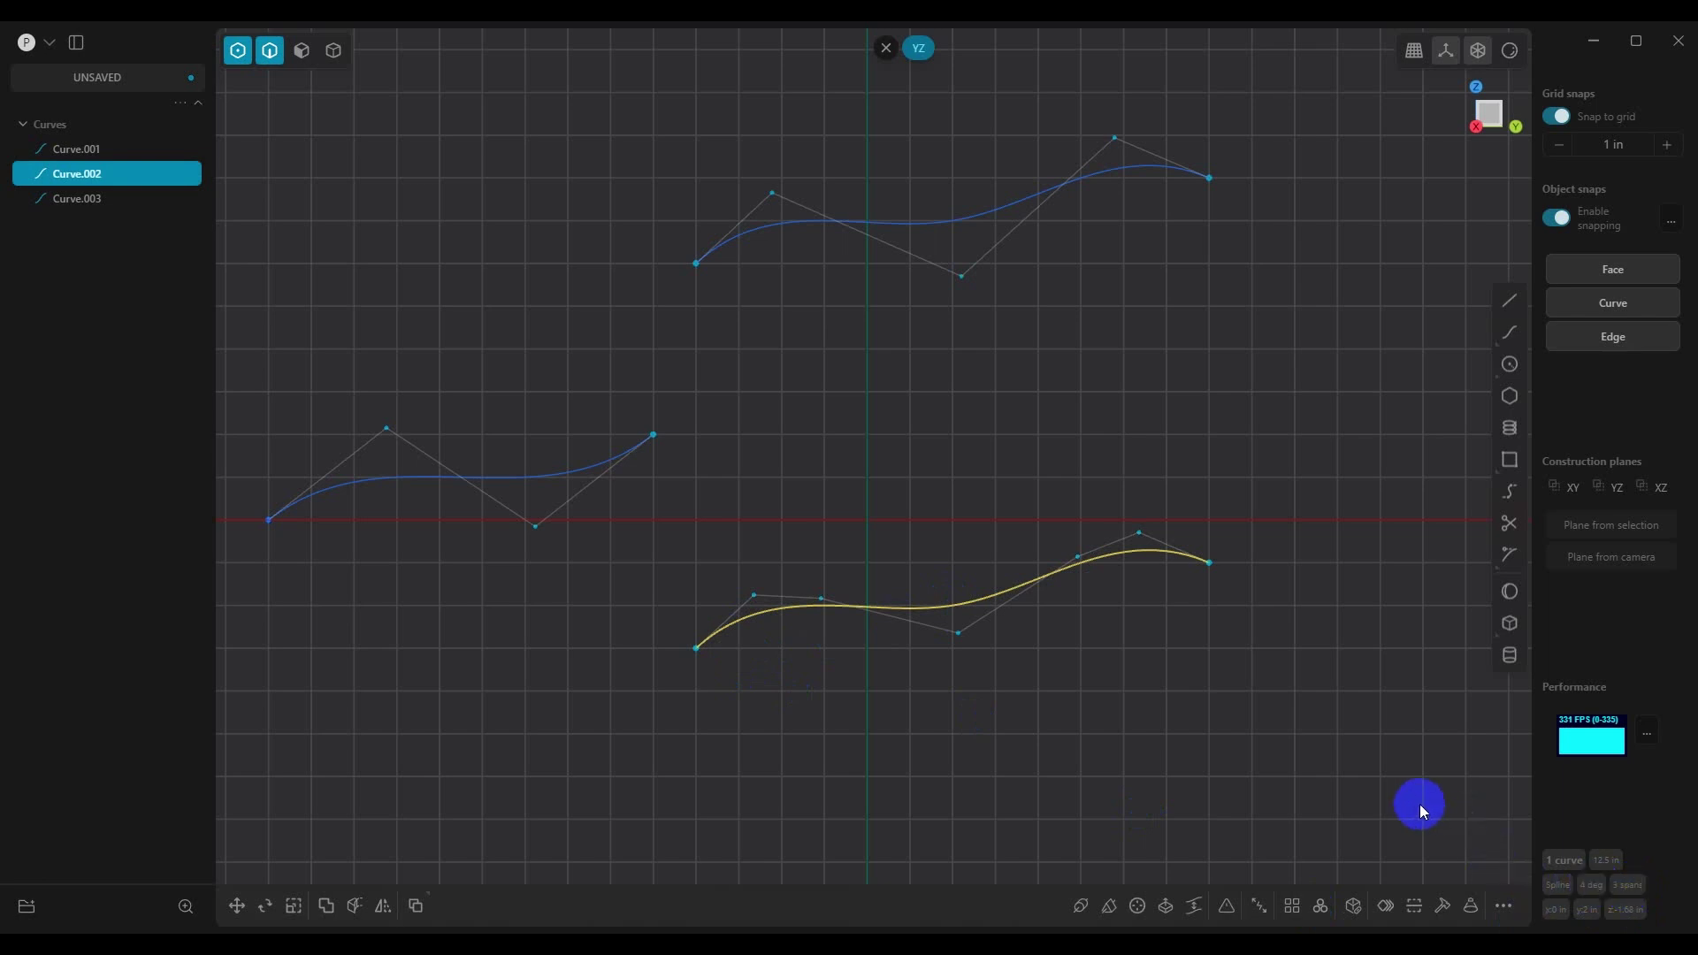
pyautogui.click(1139, 533)
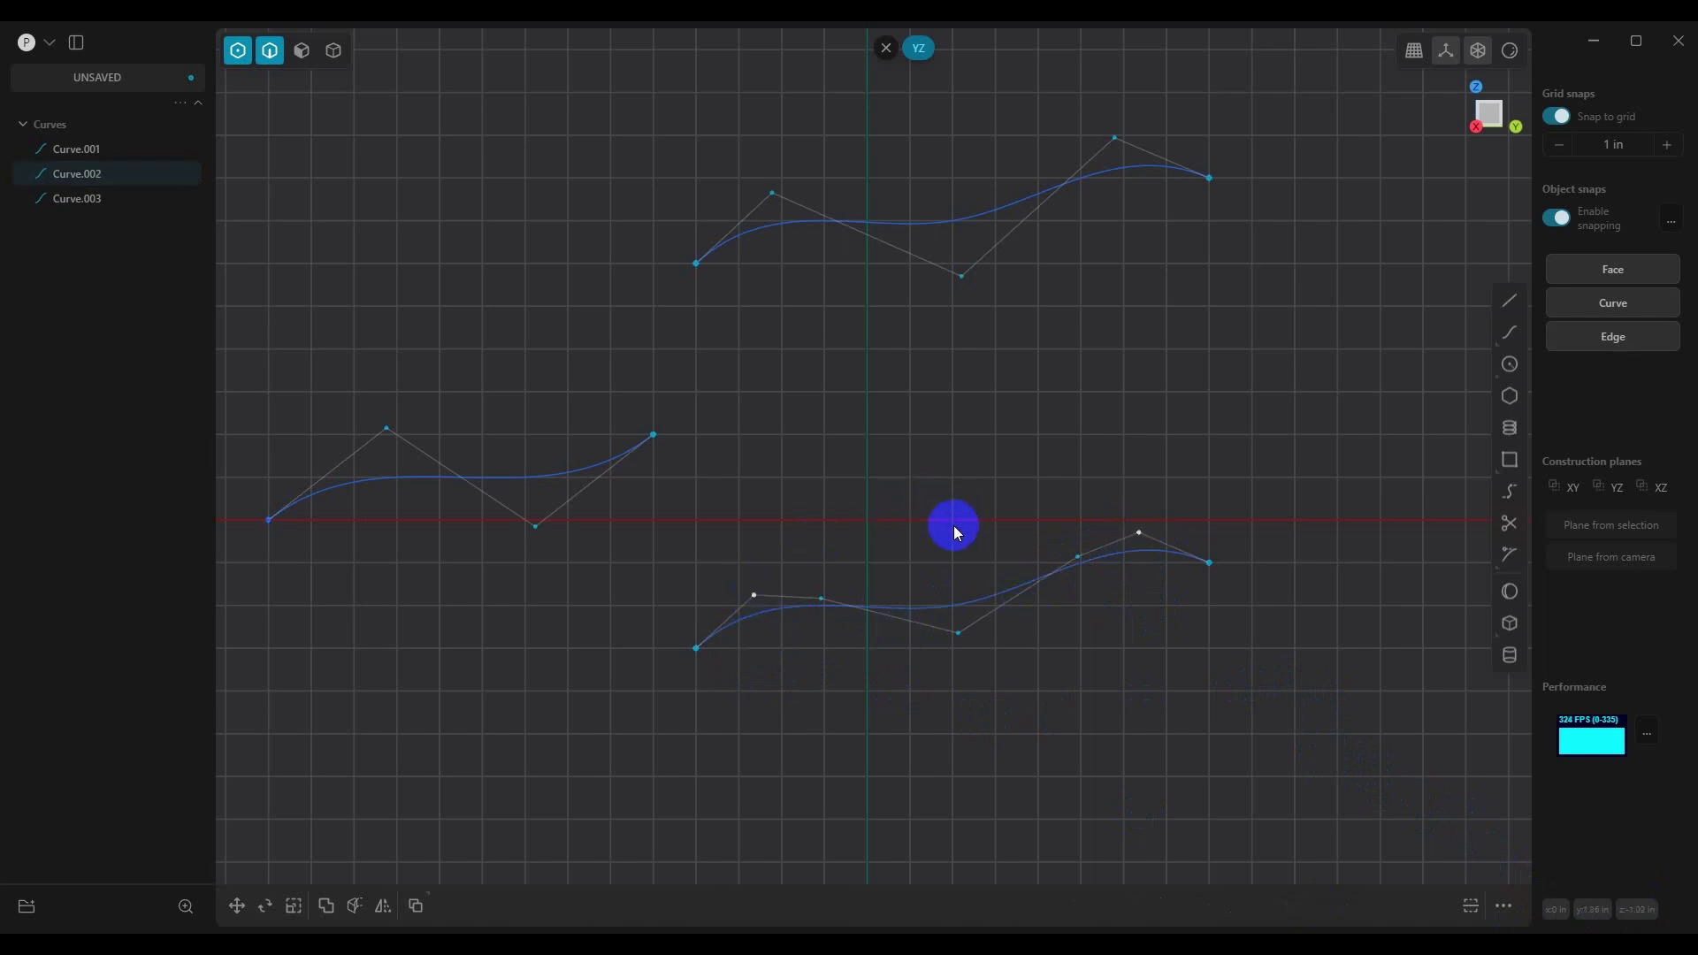
# Step: Delete the chosen control point from the lower curve
pyautogui.write('fdelete')
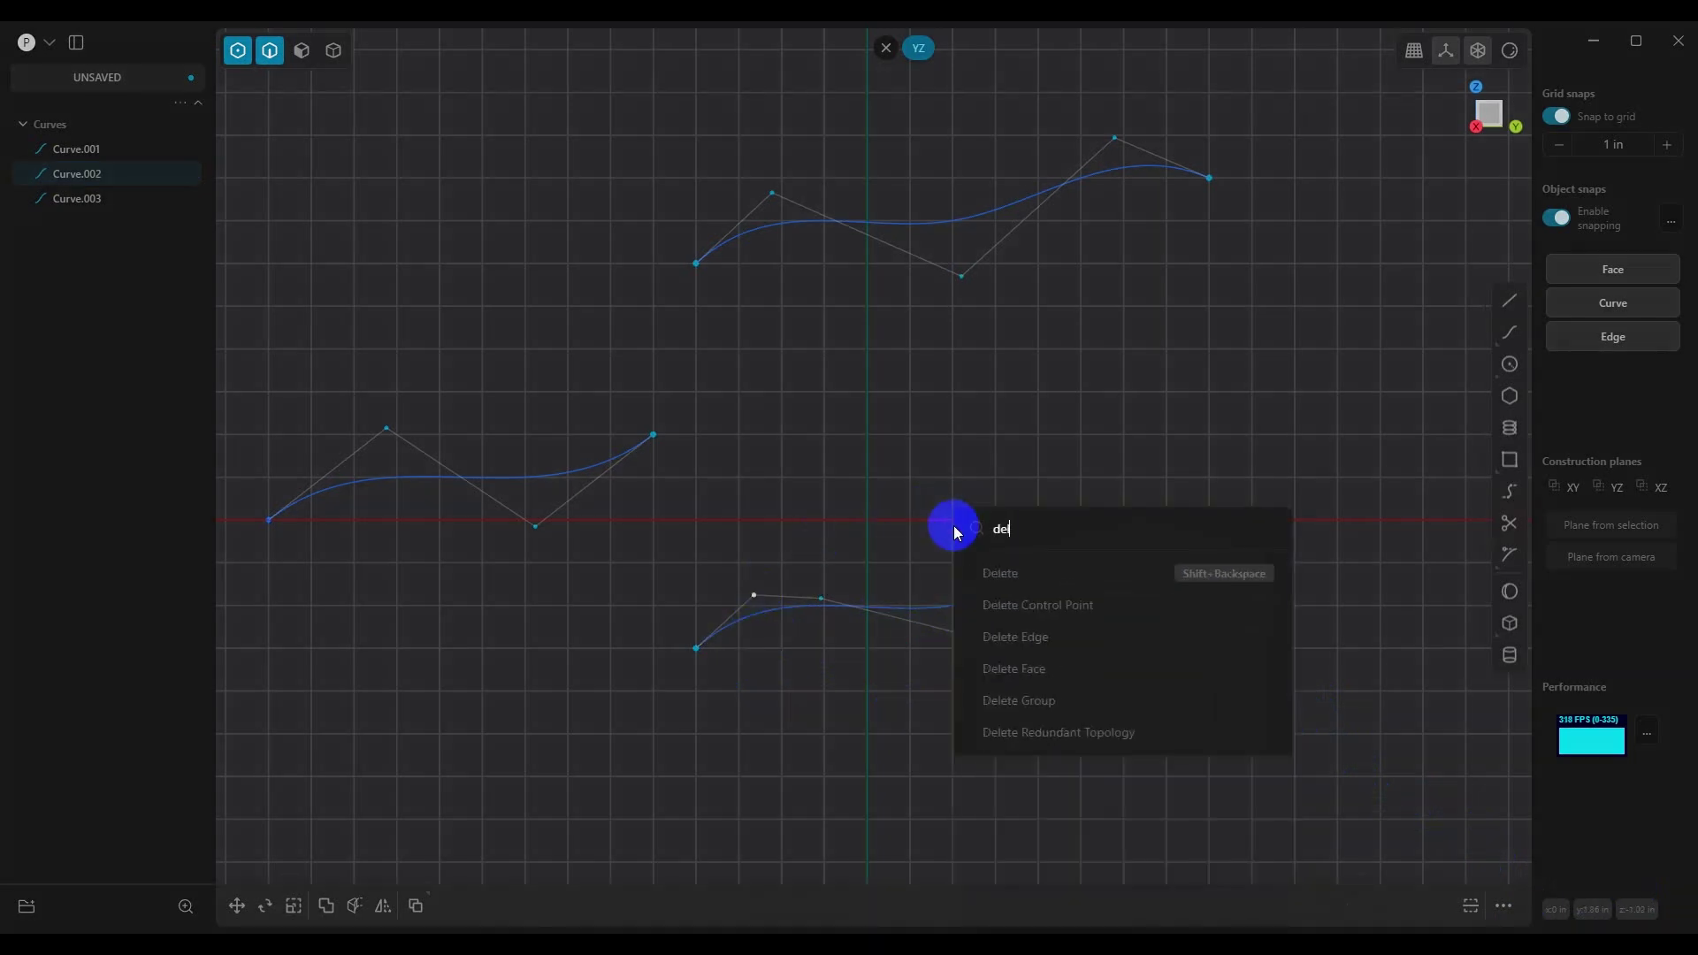
pyautogui.click(1080, 608)
pyautogui.click(1077, 584)
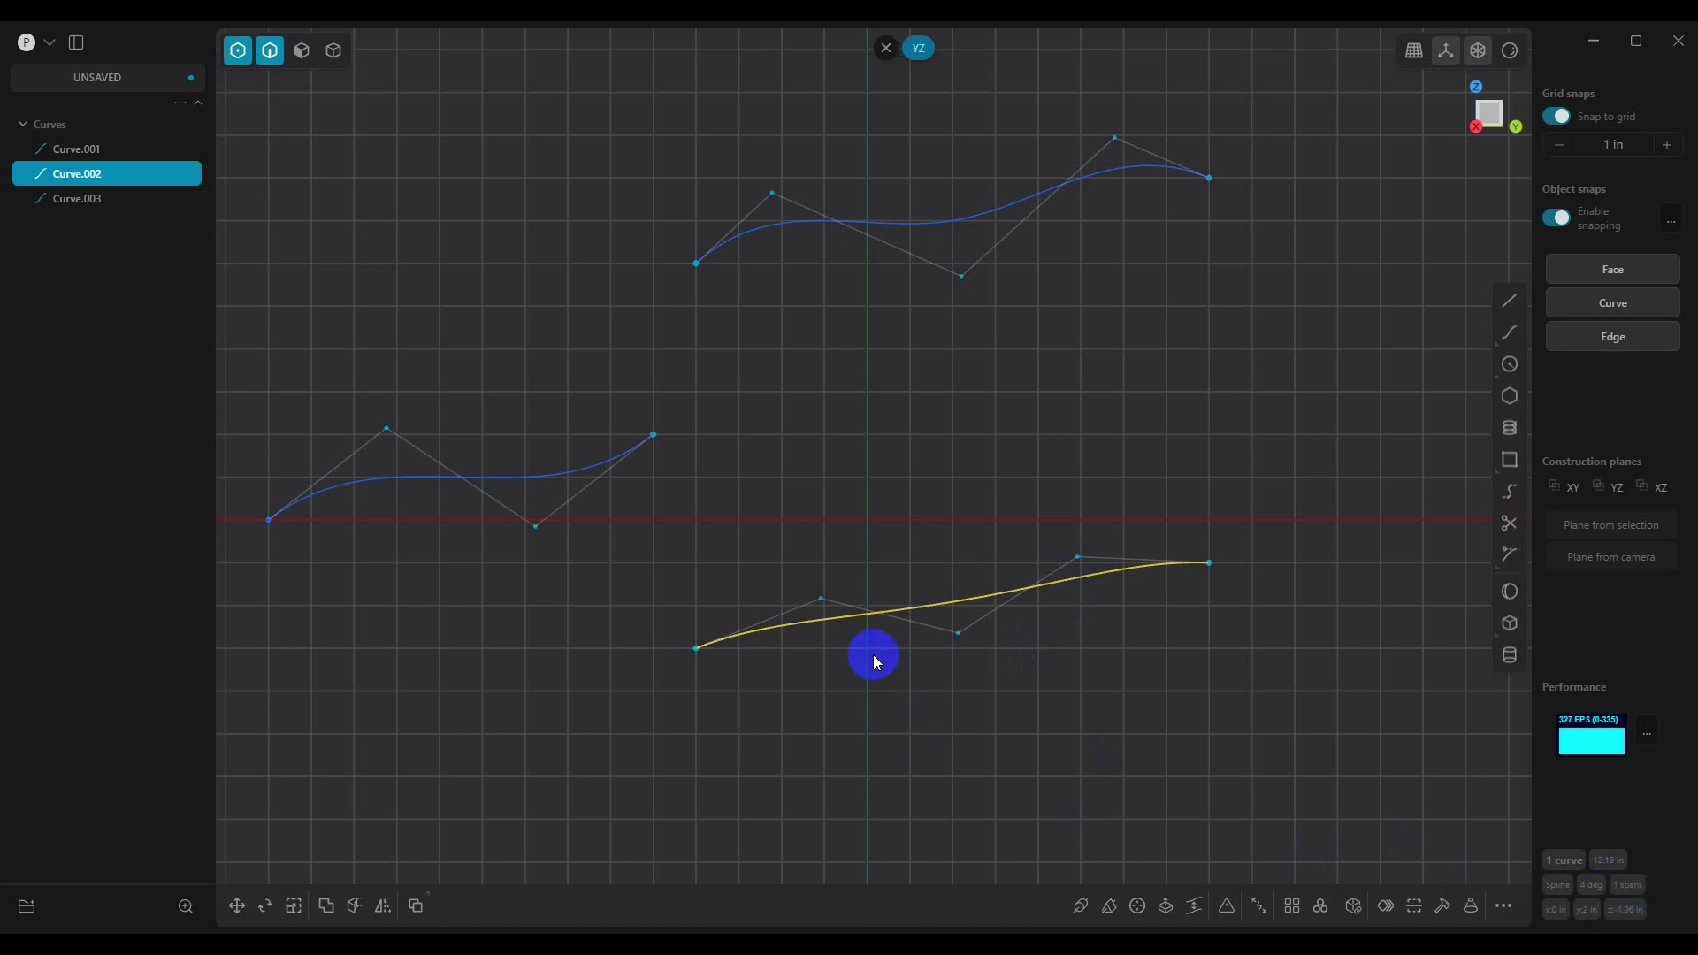
# Step: Move three control points of the lower curve by Z +1, -2 and +2 in
pyautogui.click(821, 598)
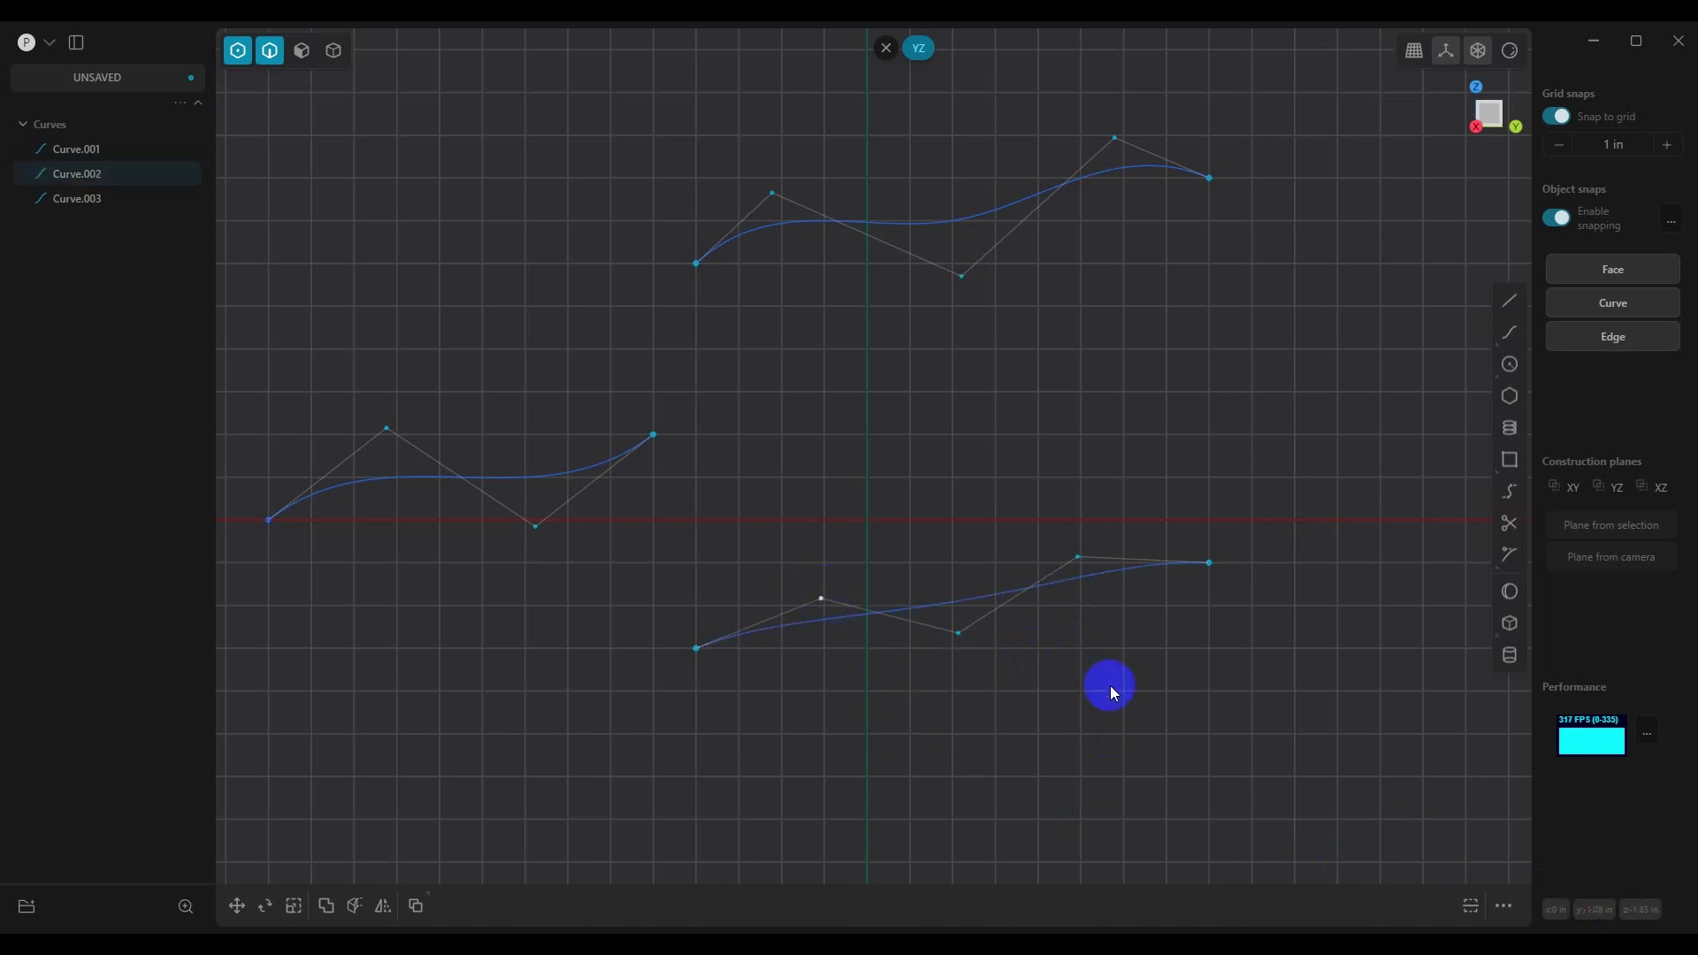
pyautogui.press('g')
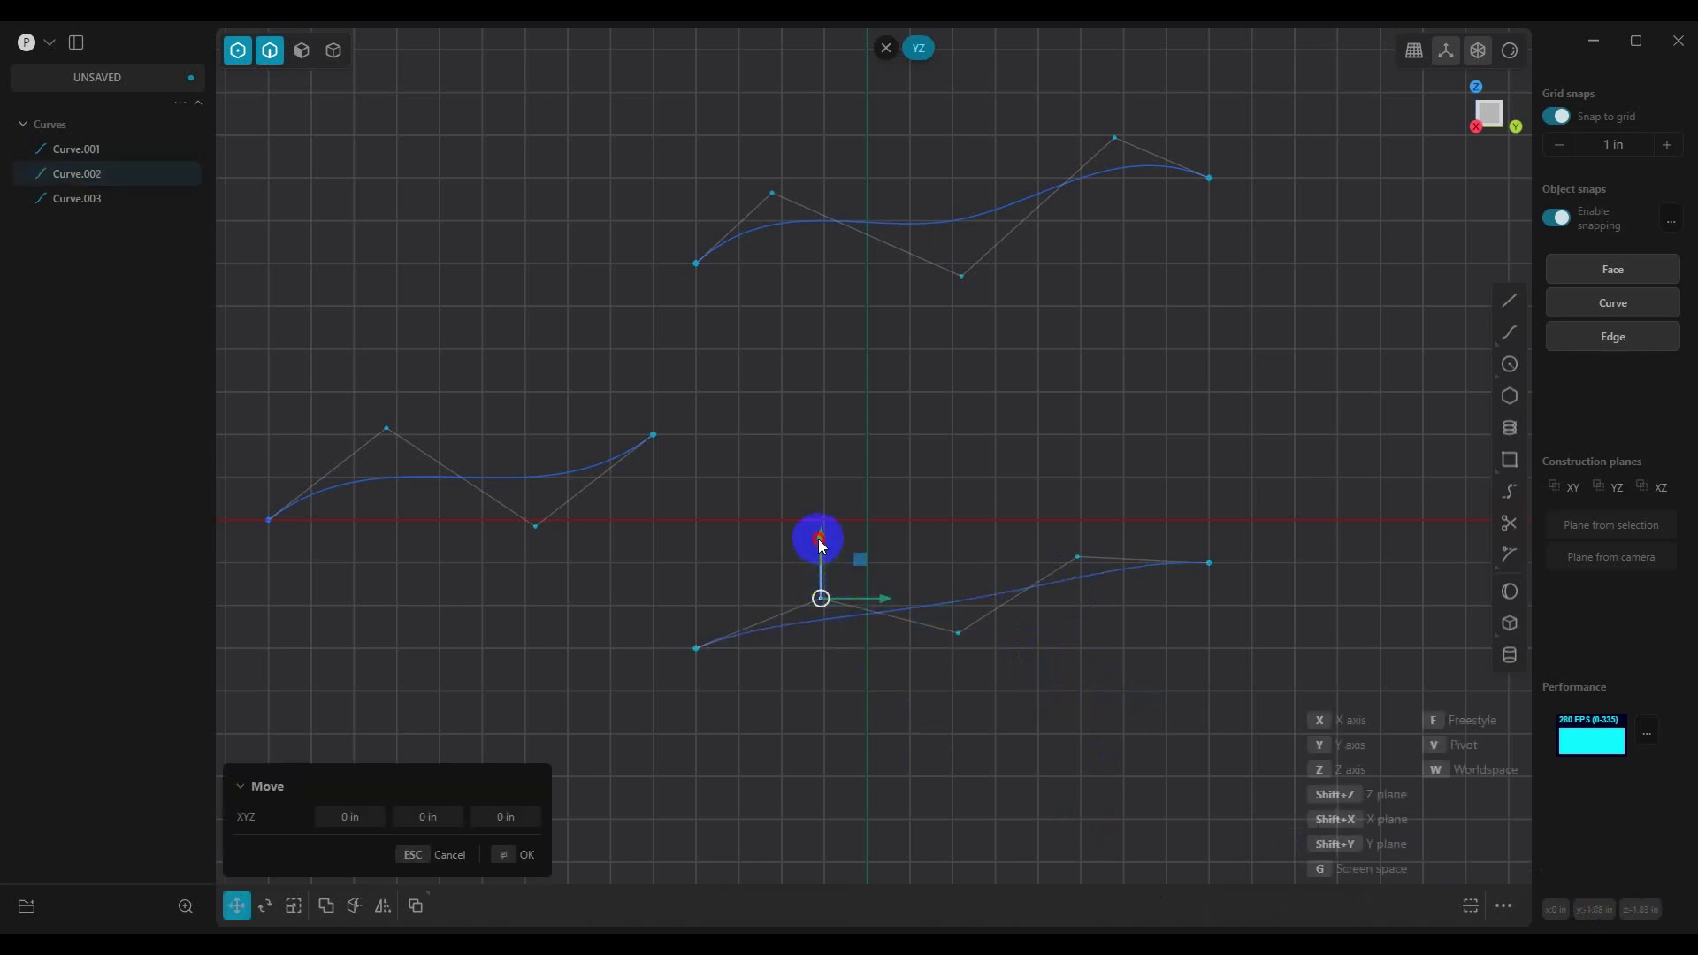
pyautogui.click(762, 764)
pyautogui.click(957, 633)
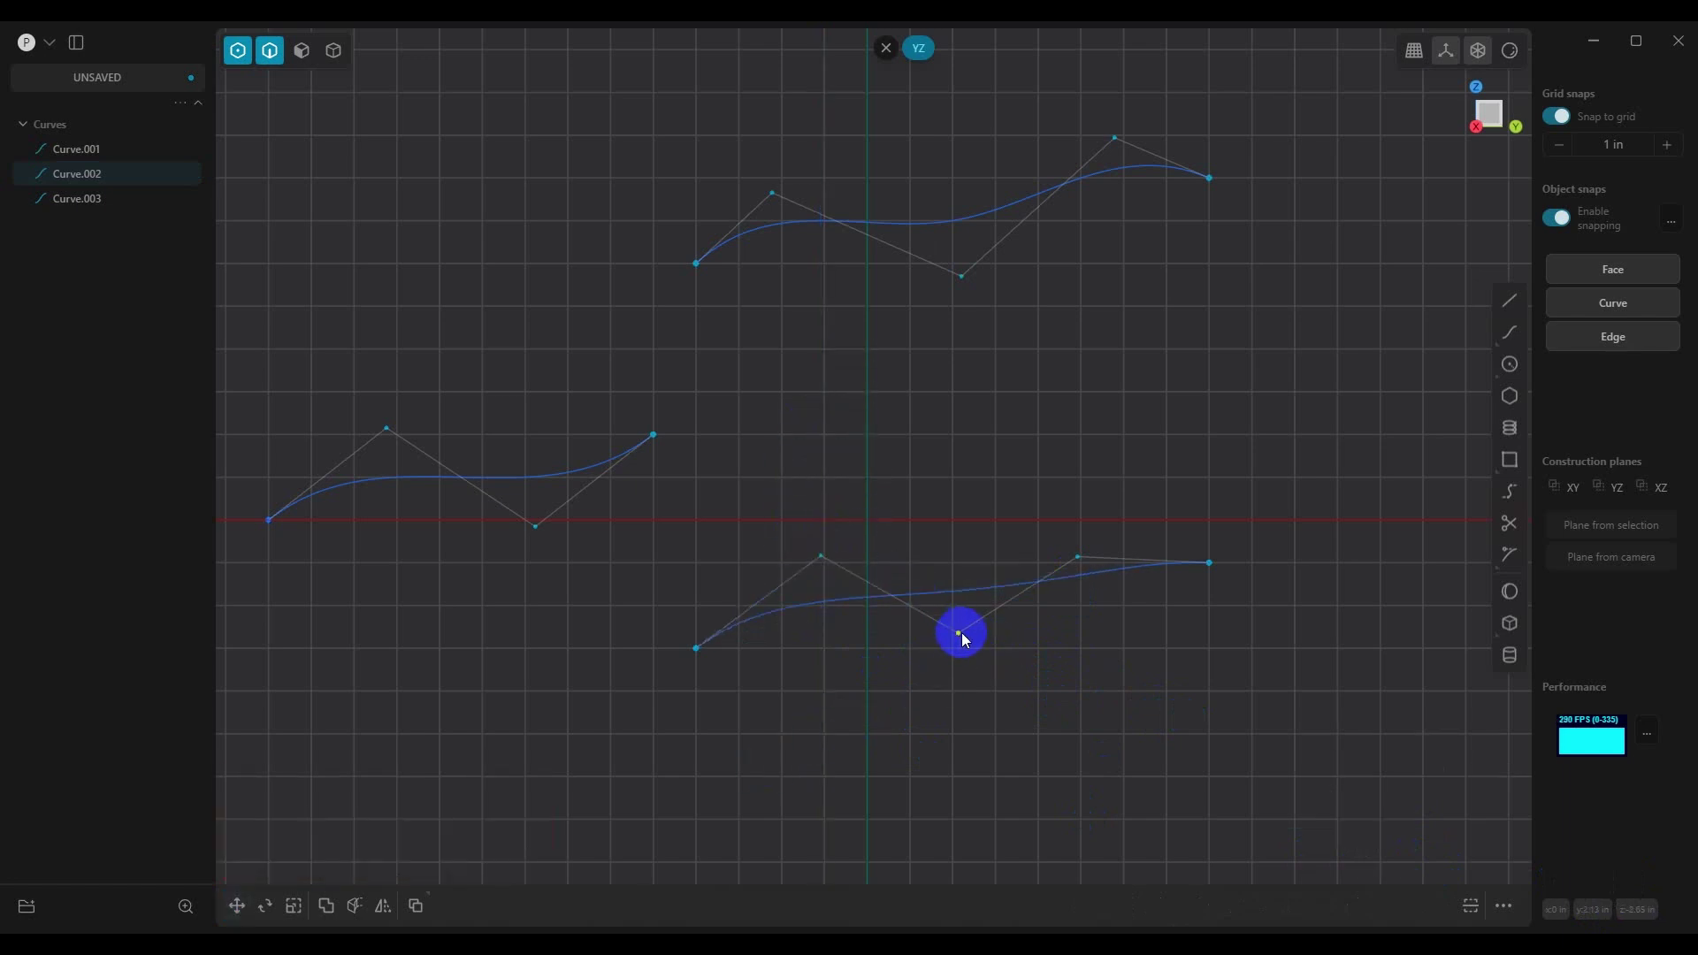
pyautogui.press('g')
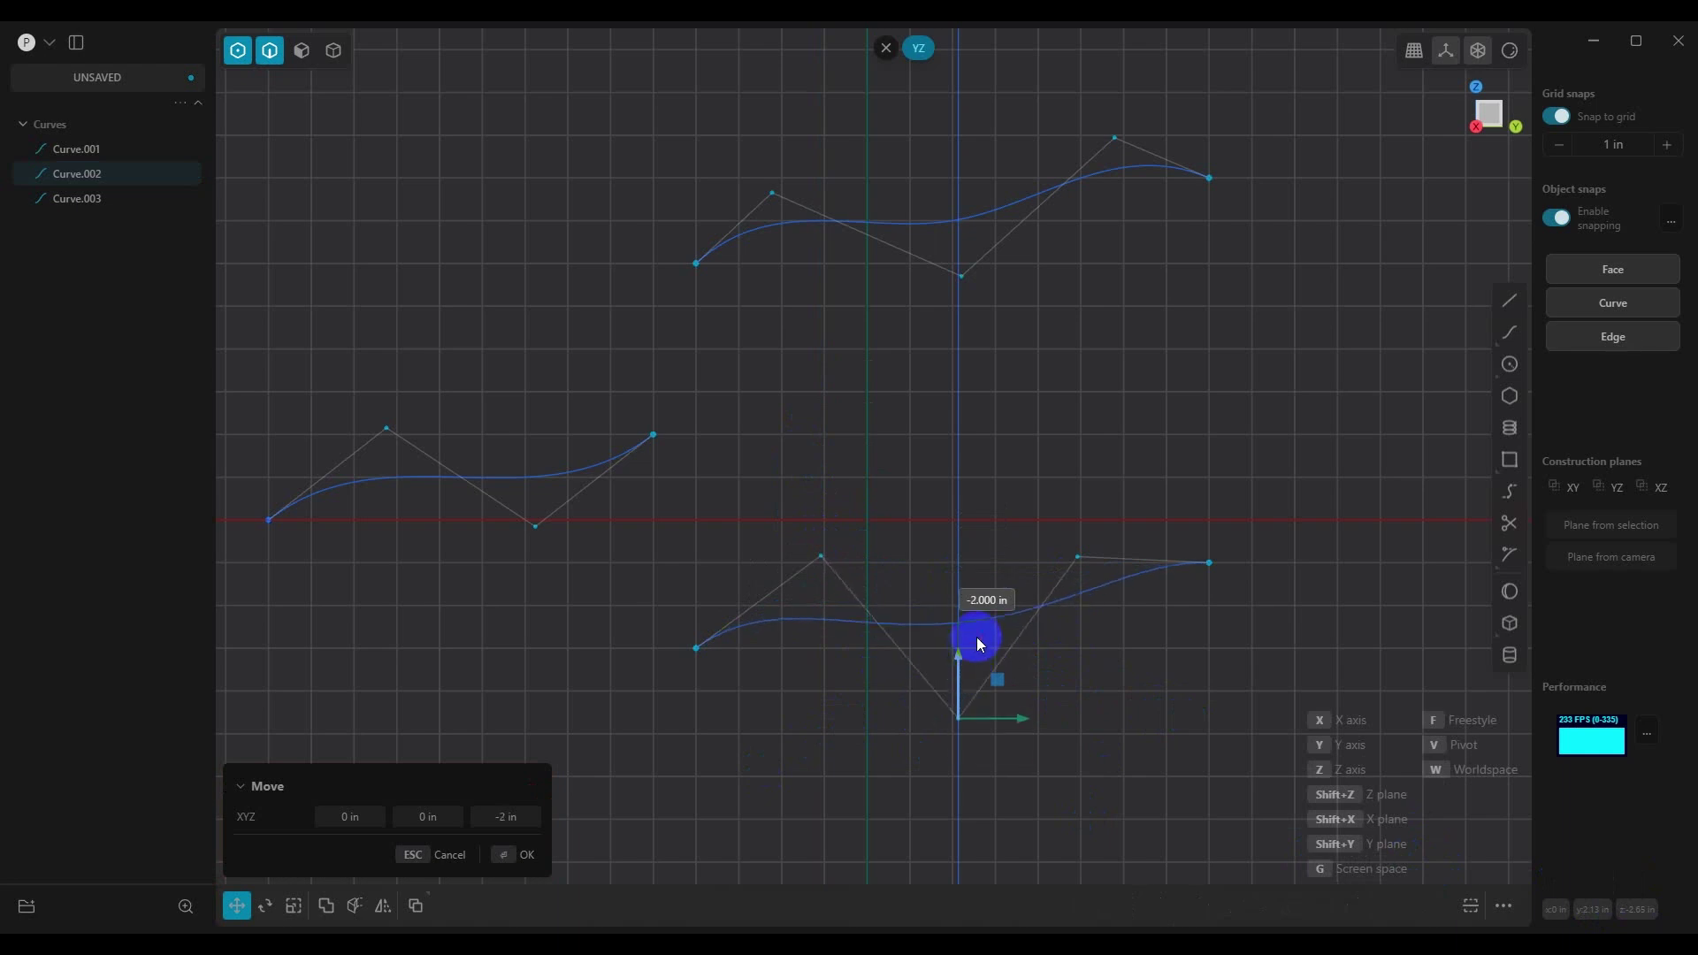
pyautogui.click(1122, 655)
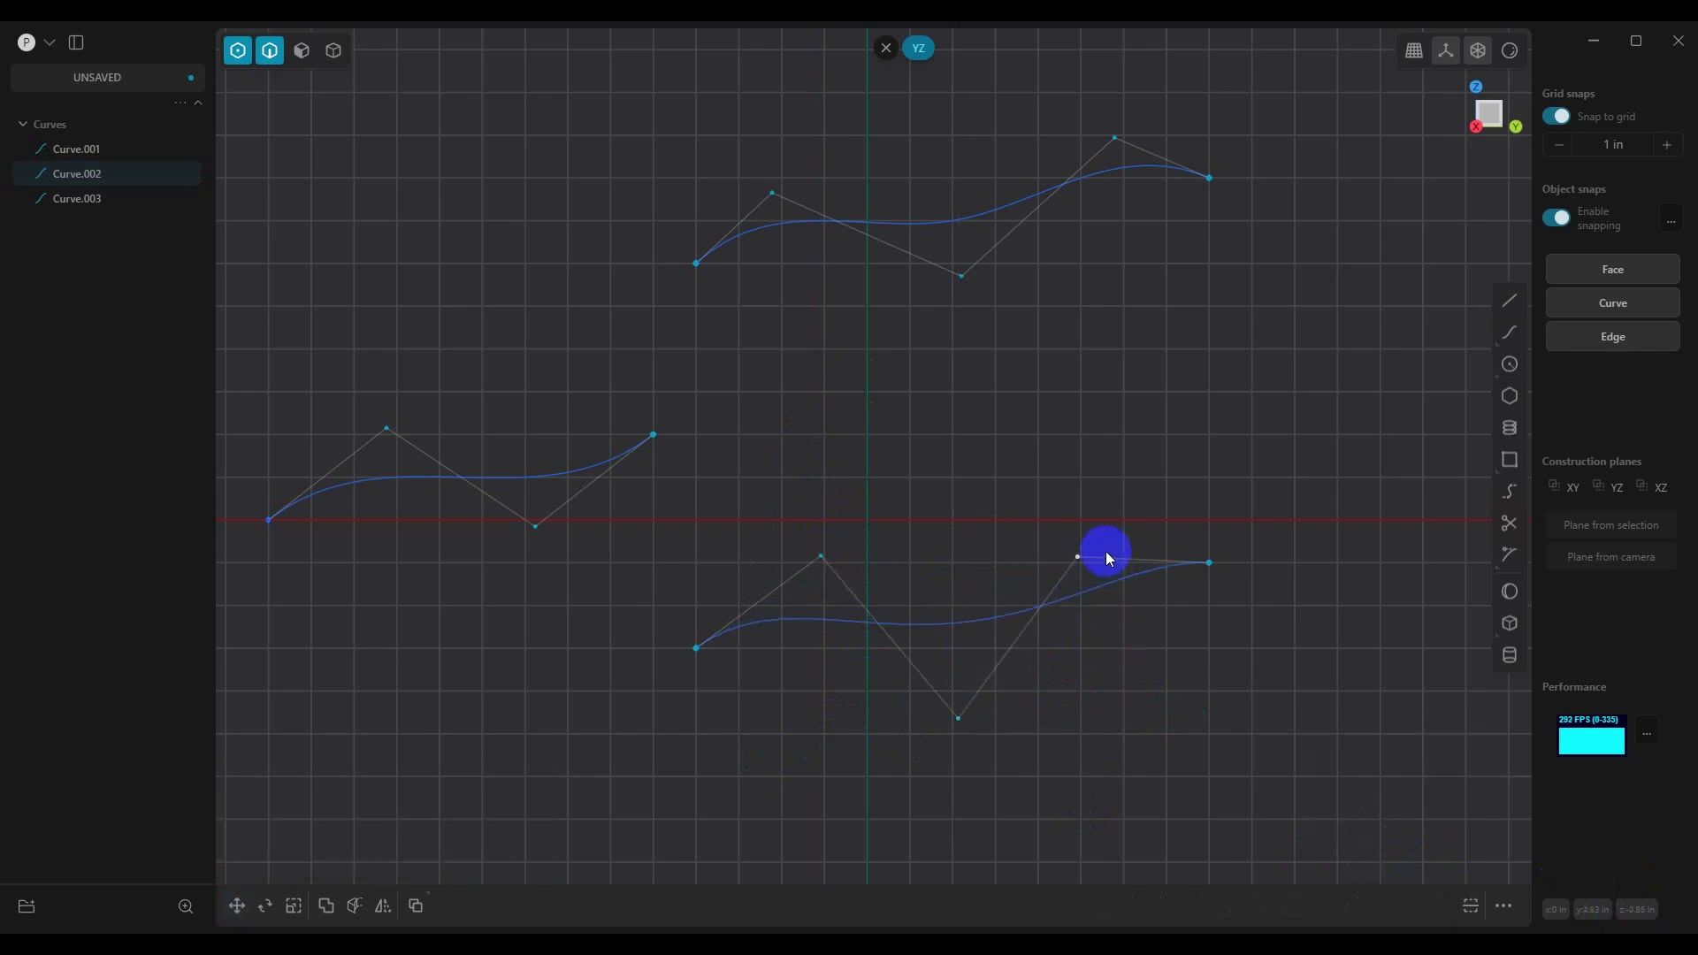
pyautogui.press('g')
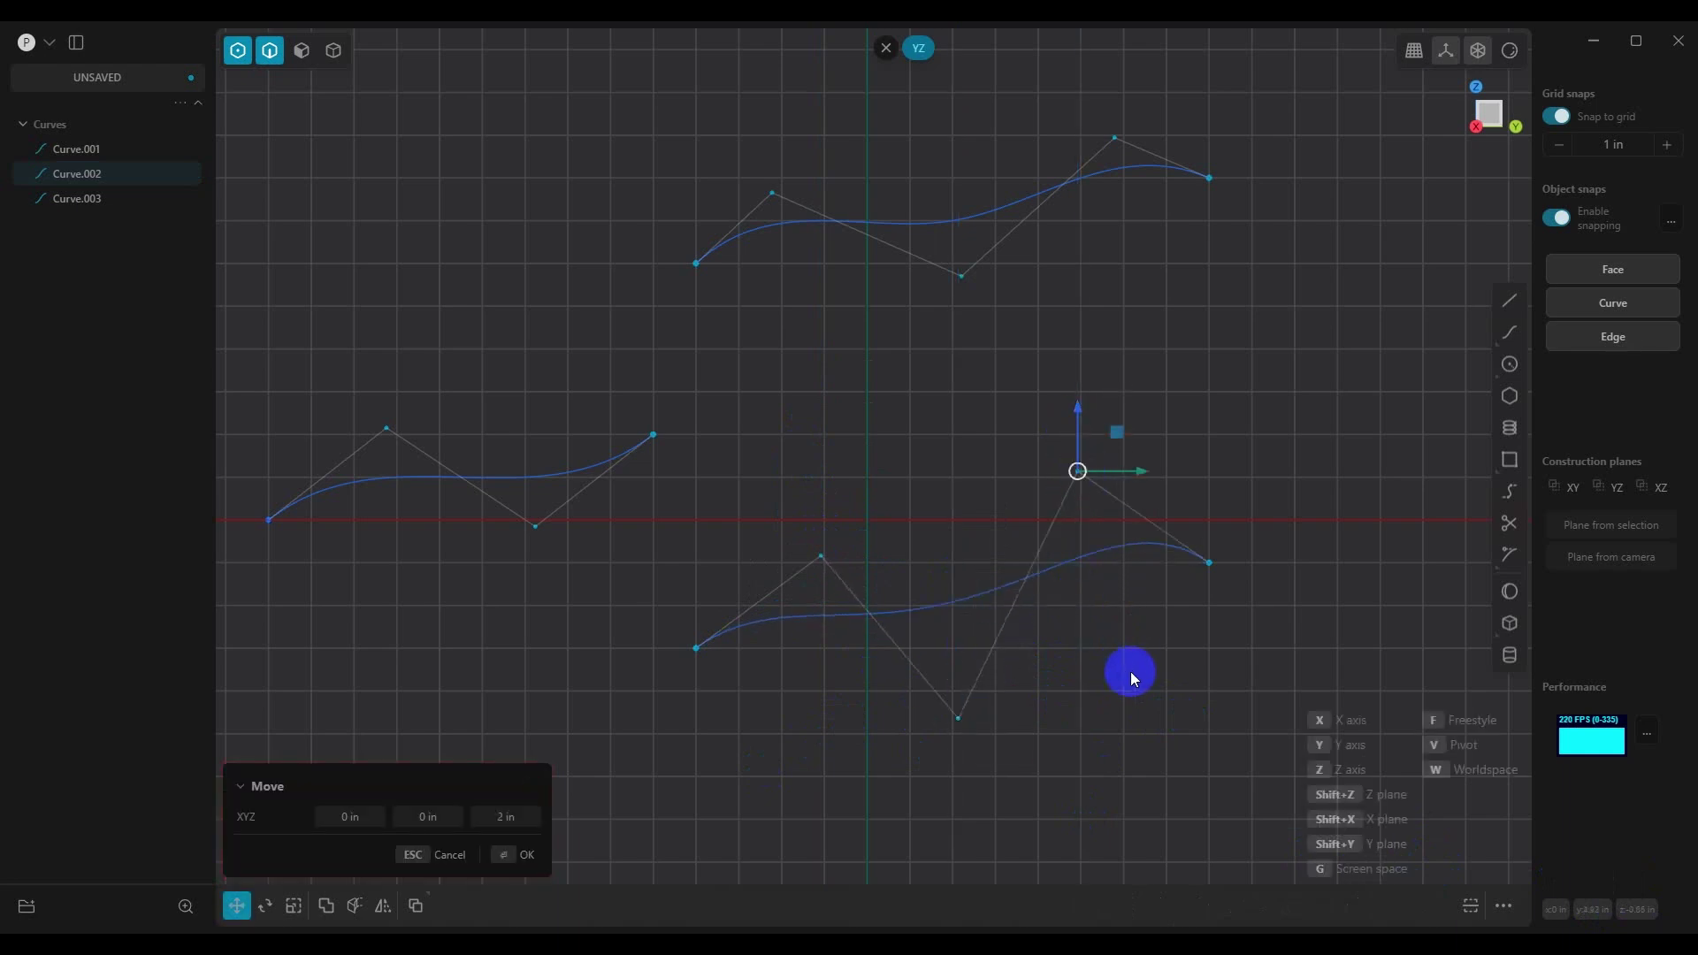
pyautogui.click(1131, 673)
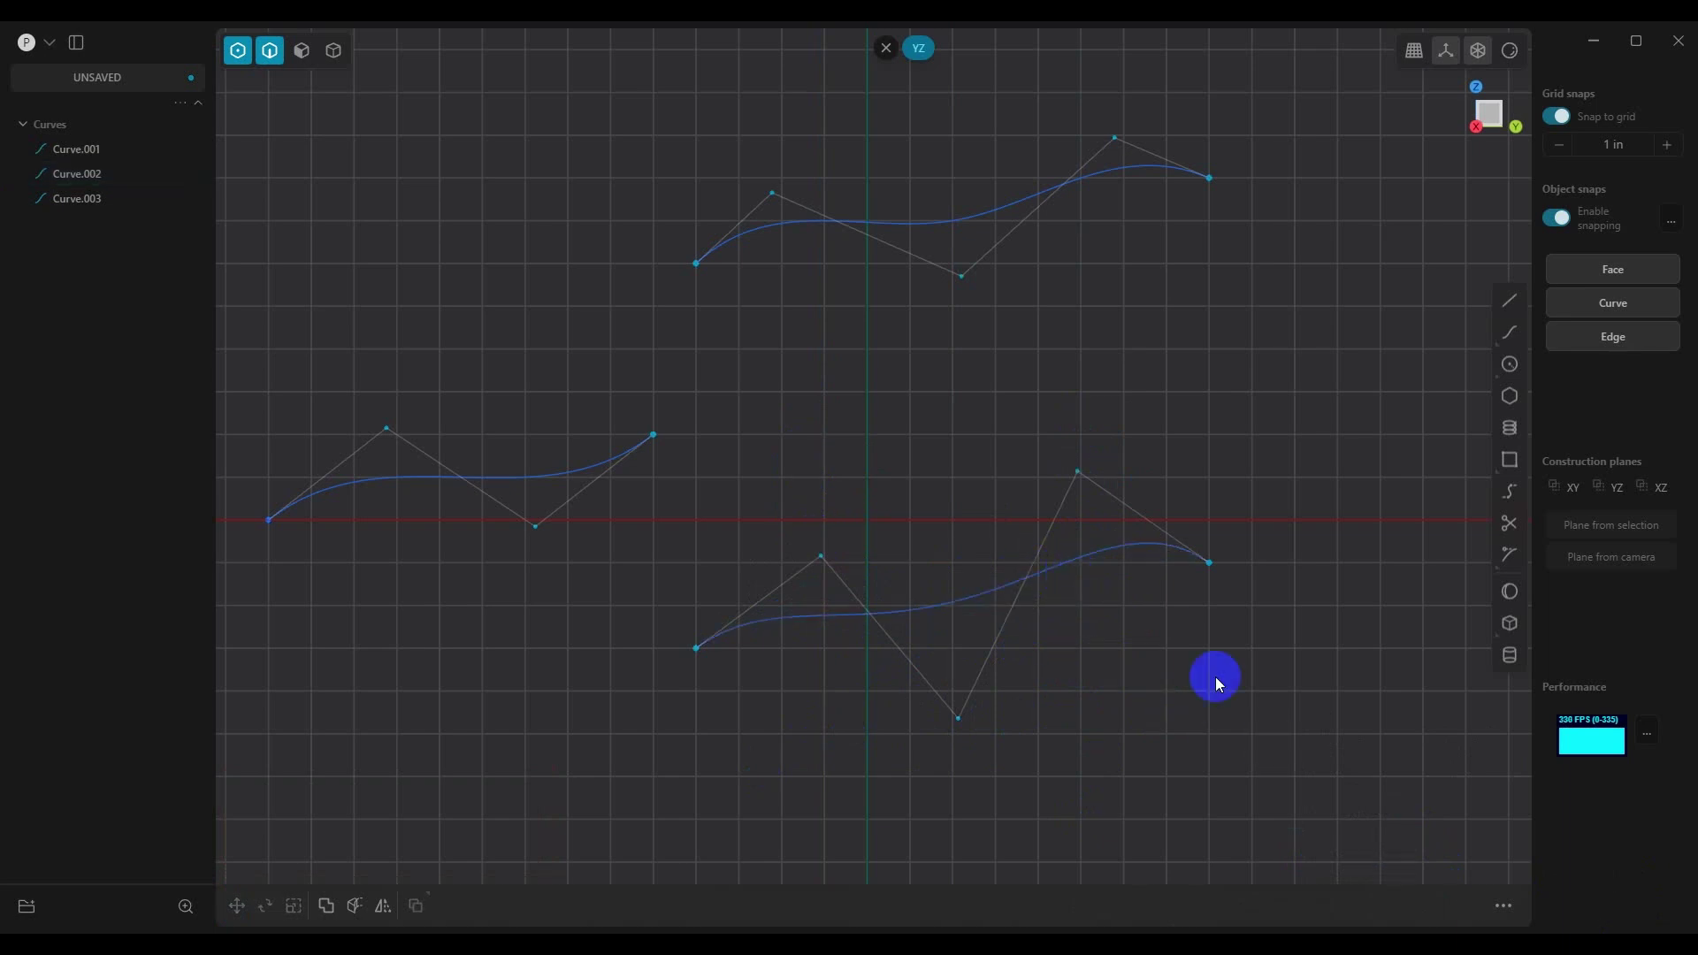
pyautogui.click(1090, 553)
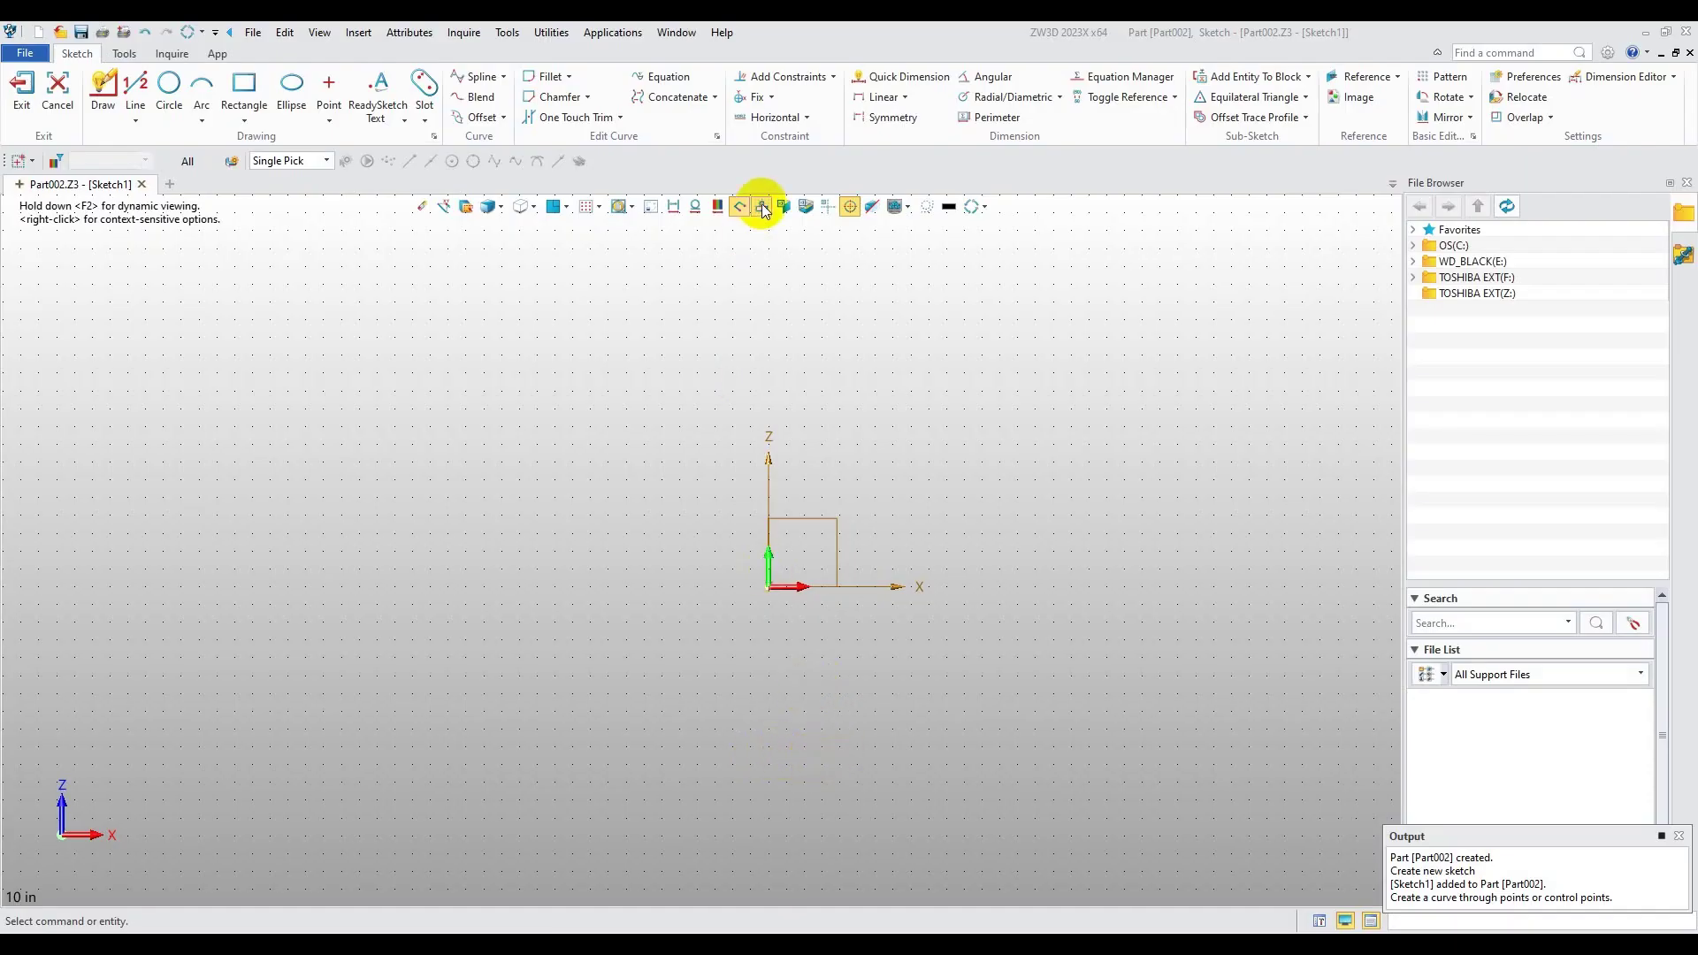
# Step: Create a degree-4 spline in Sketch1 through five points rising left to right
pyautogui.click(476, 77)
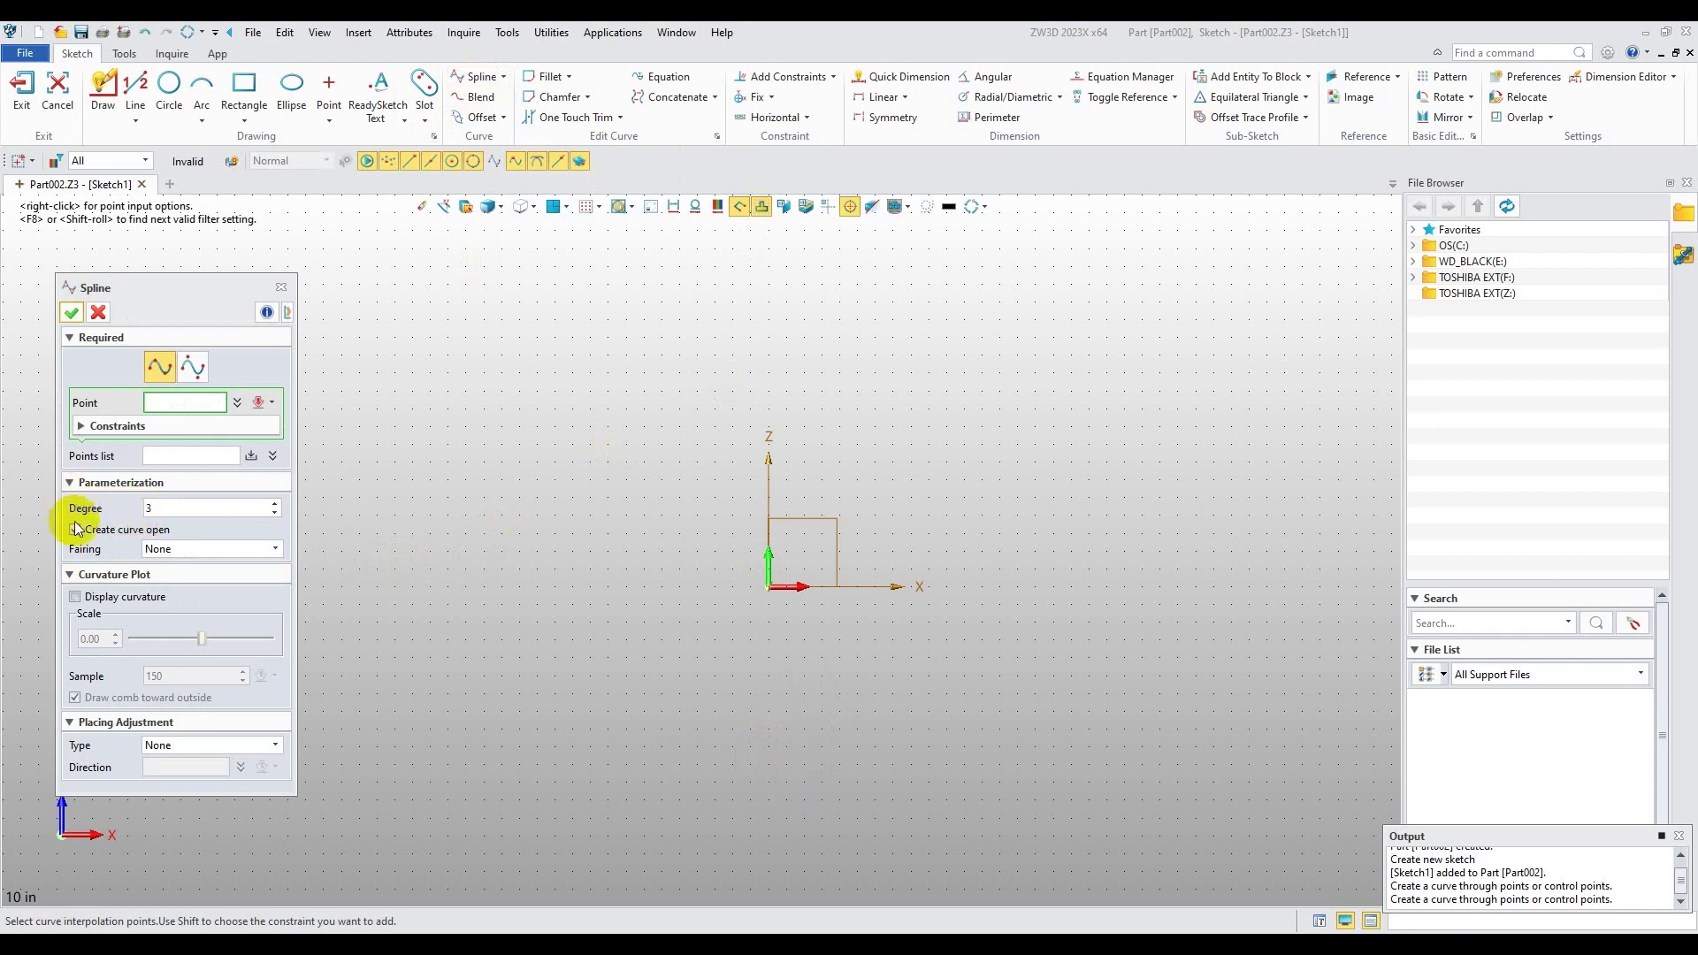
pyautogui.click(275, 503)
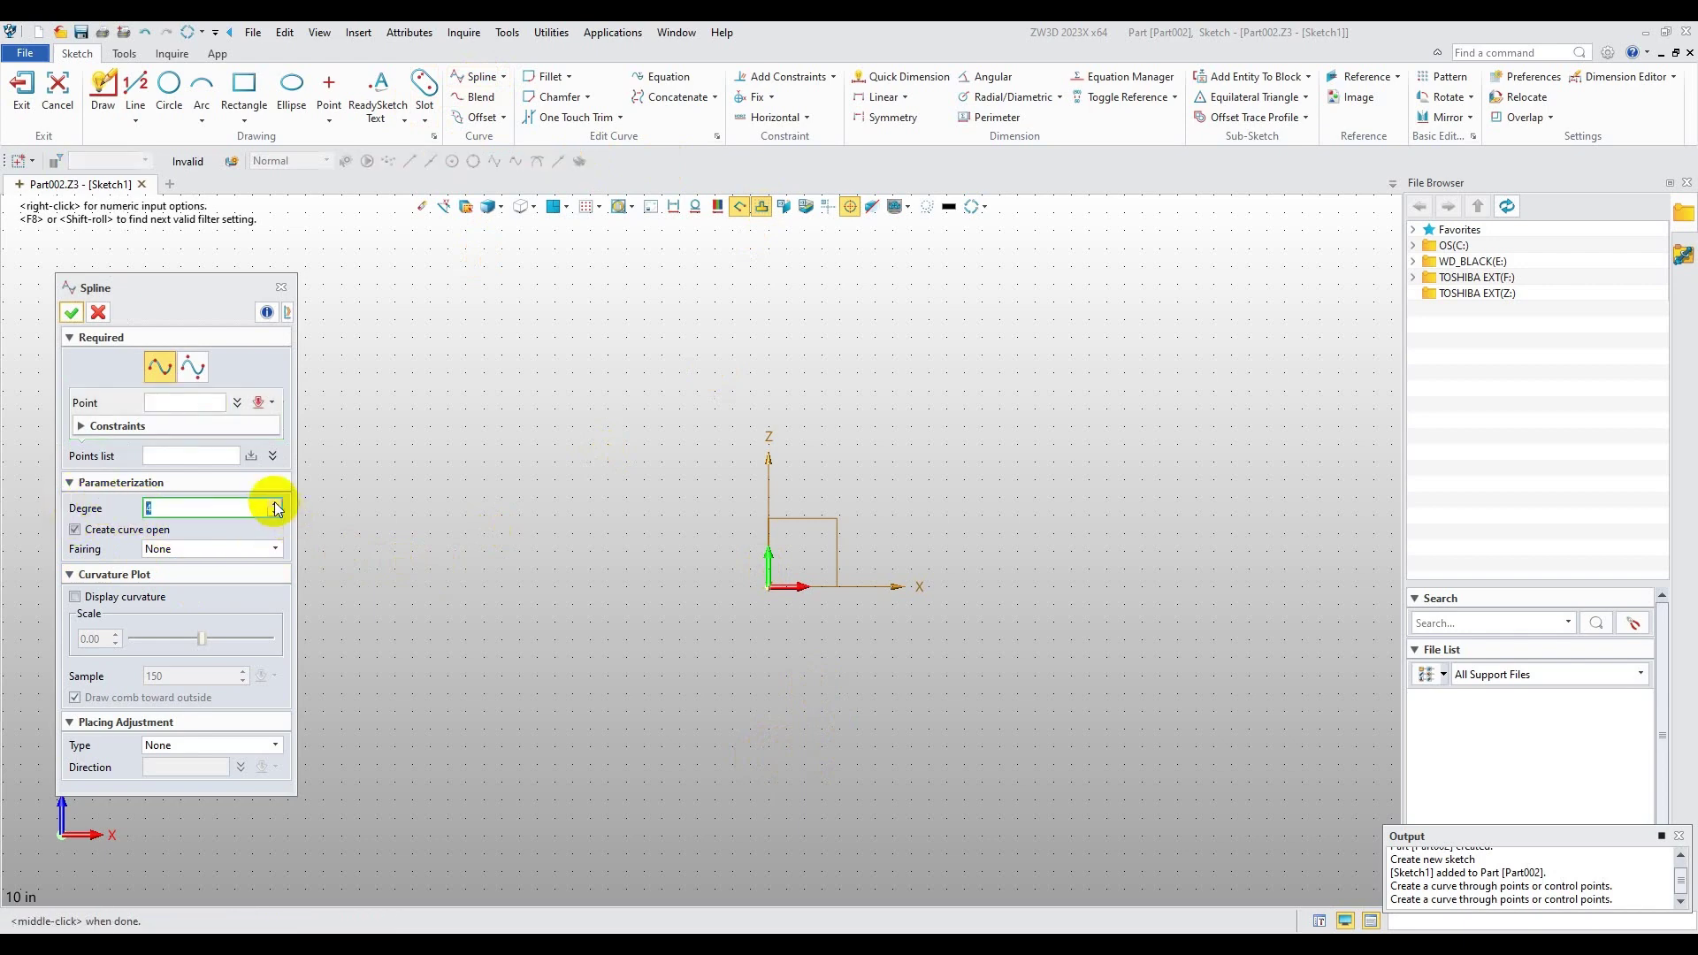
pyautogui.click(276, 504)
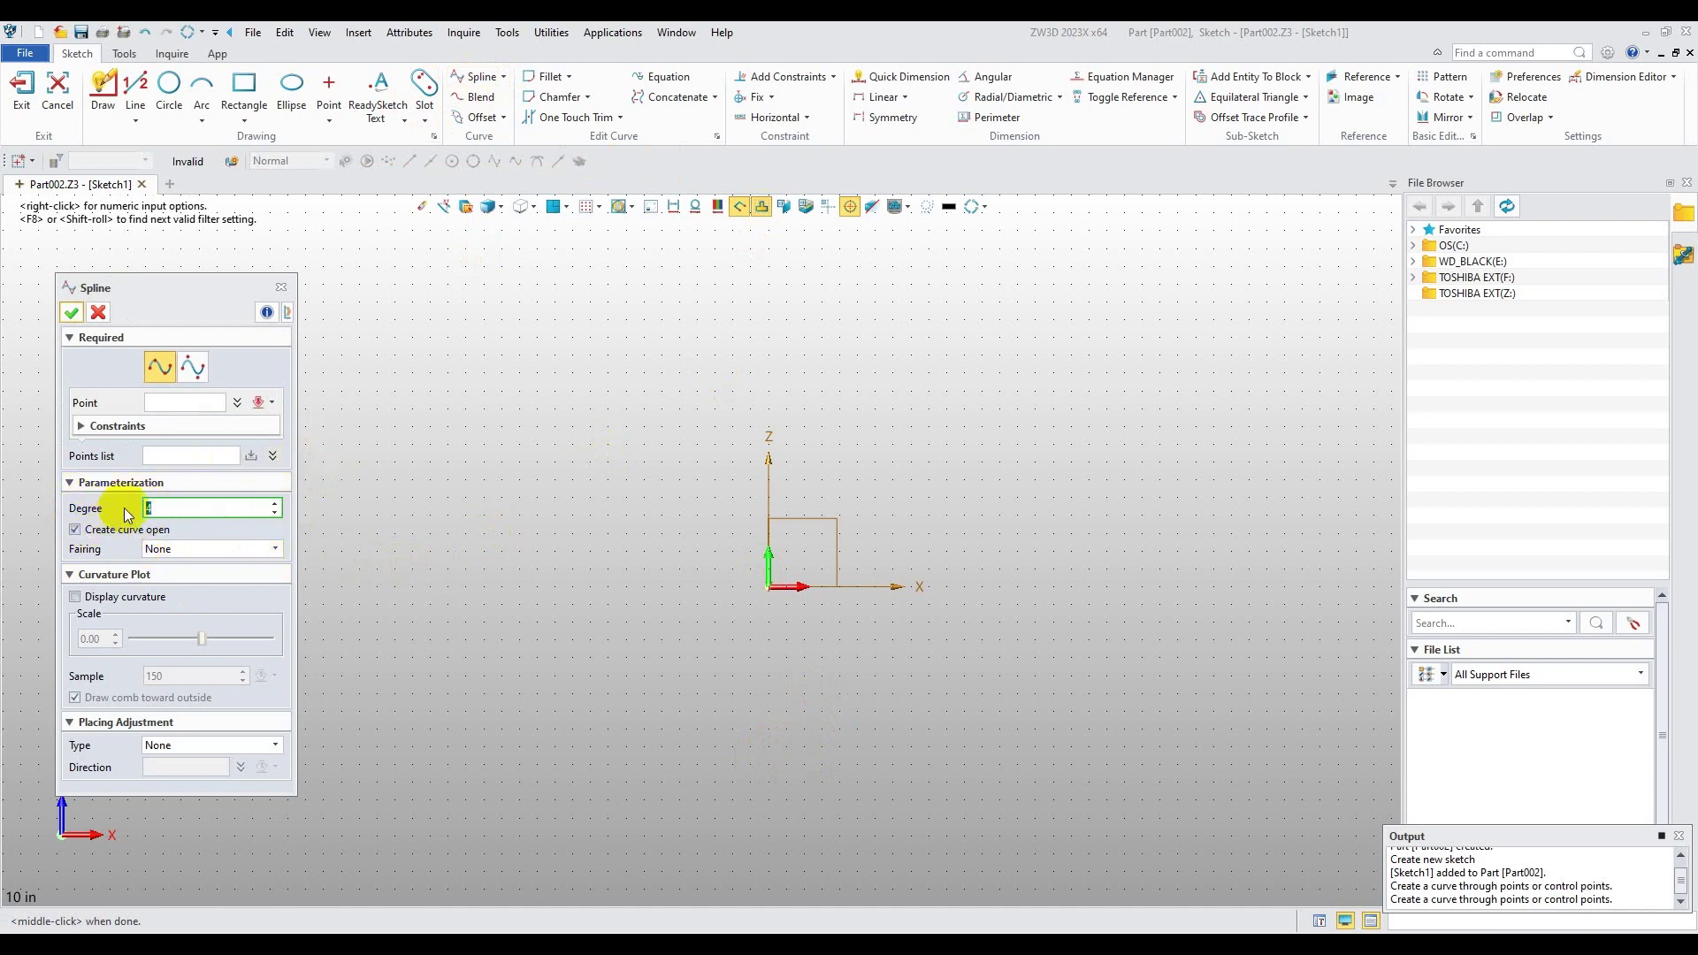
pyautogui.click(176, 404)
pyautogui.click(448, 567)
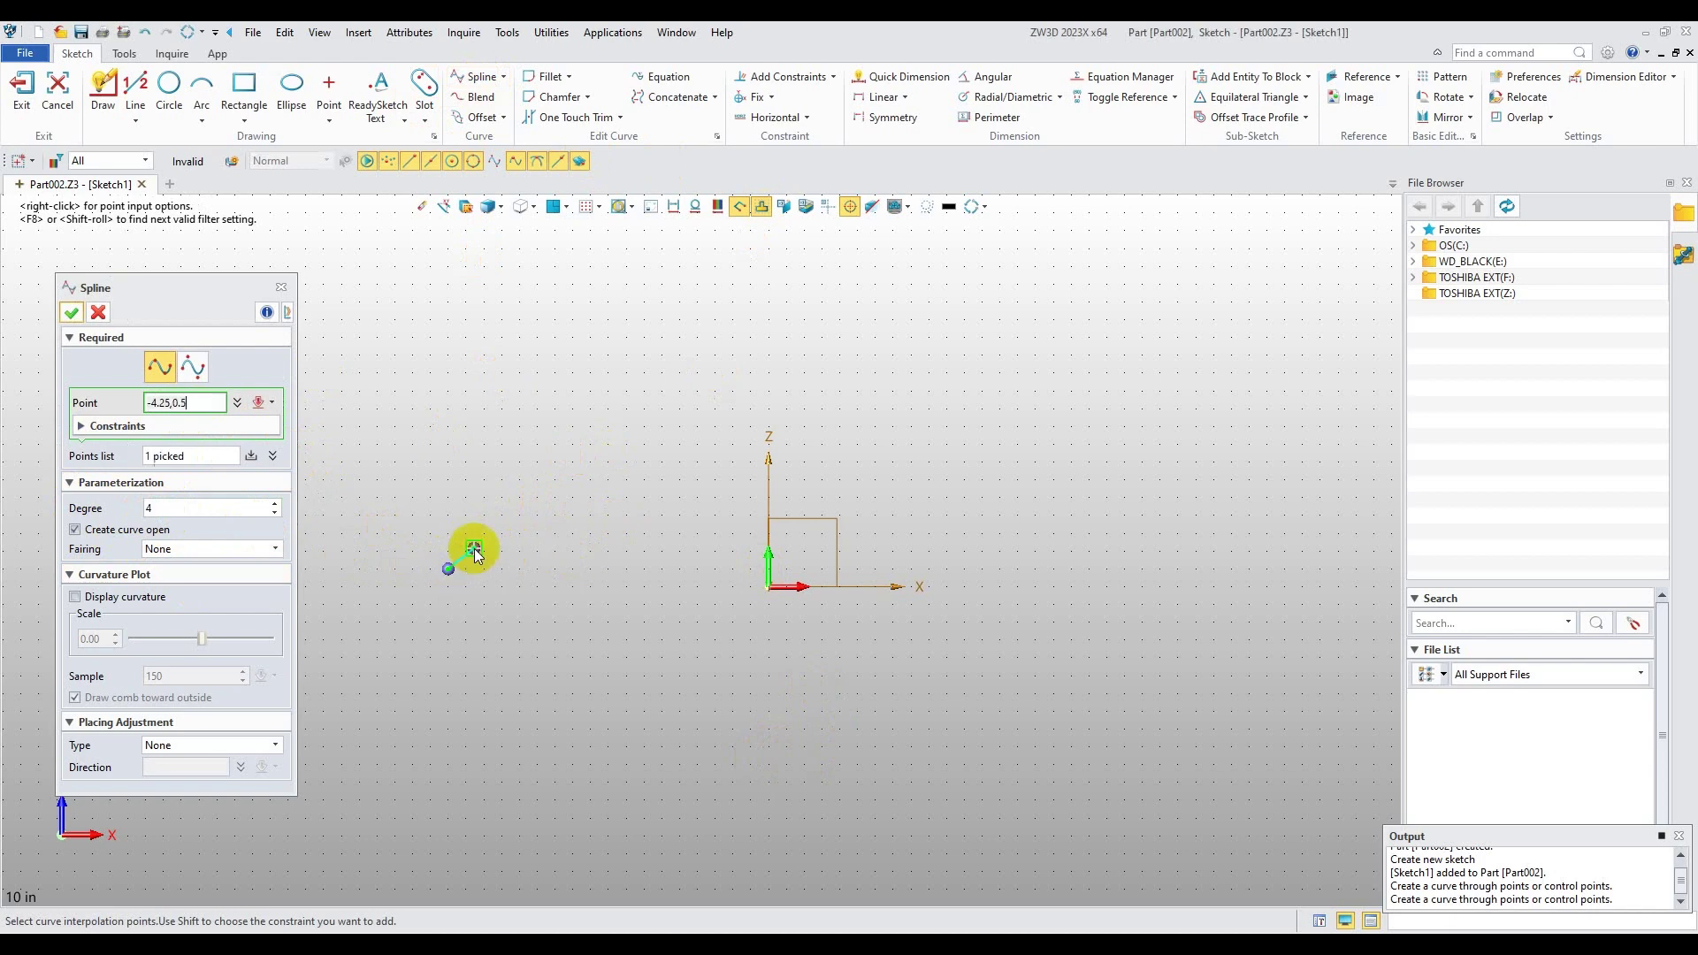
pyautogui.click(567, 526)
pyautogui.click(706, 522)
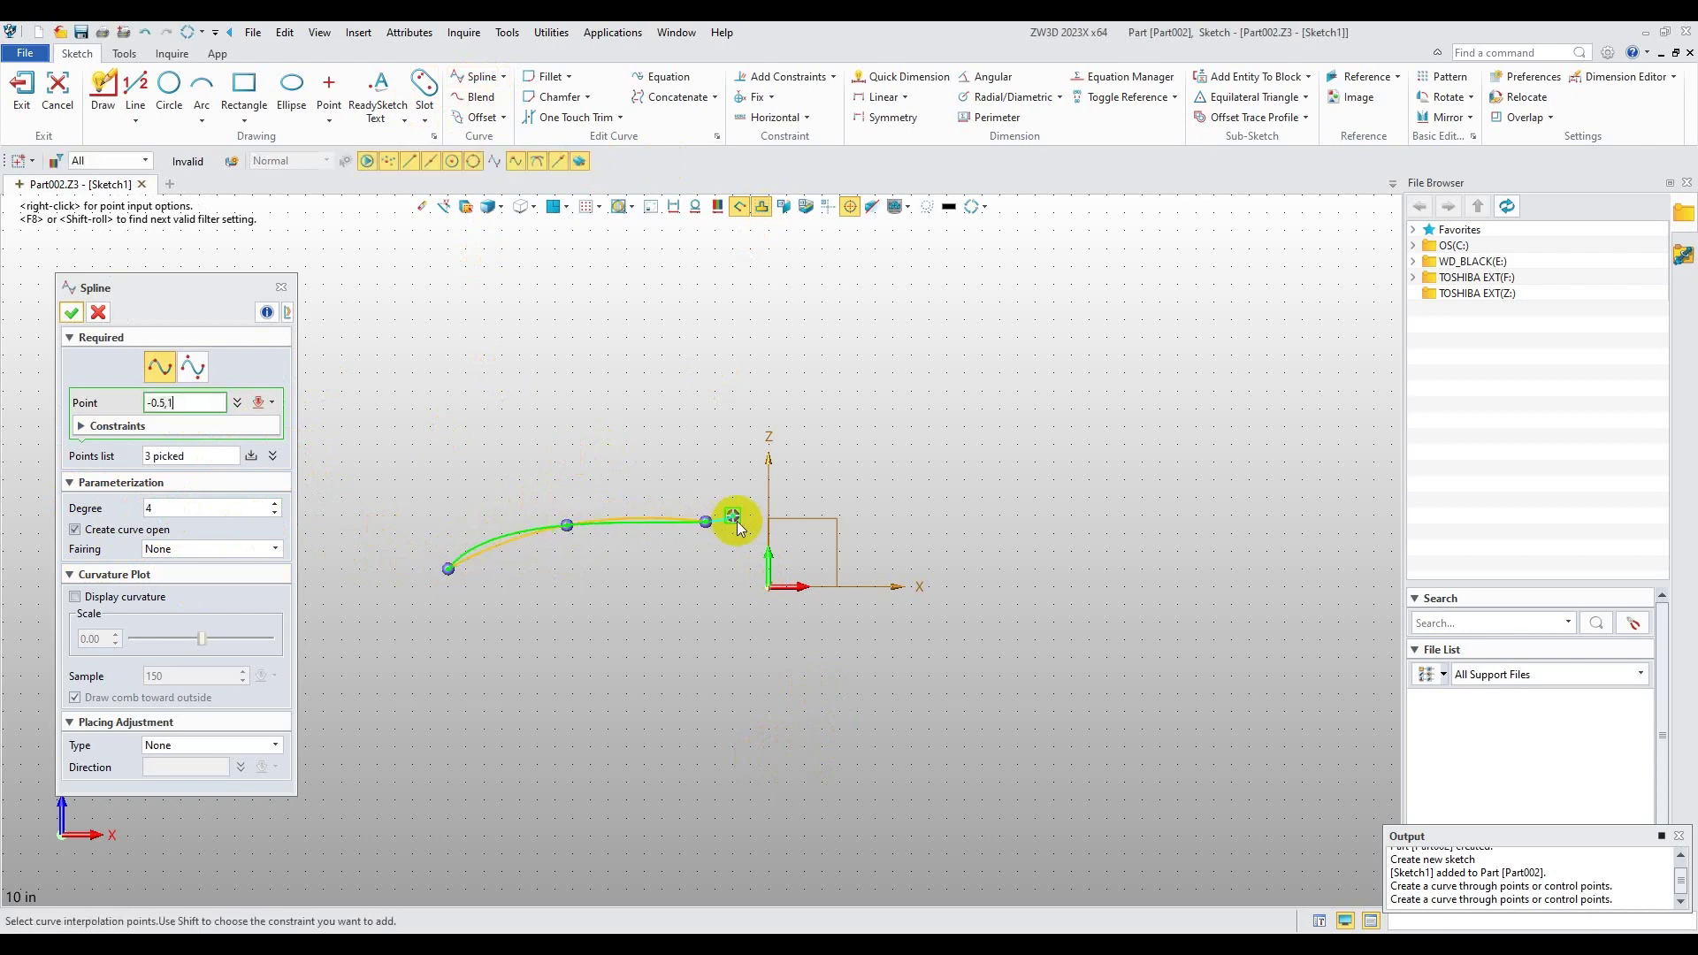
pyautogui.click(929, 498)
pyautogui.click(1161, 444)
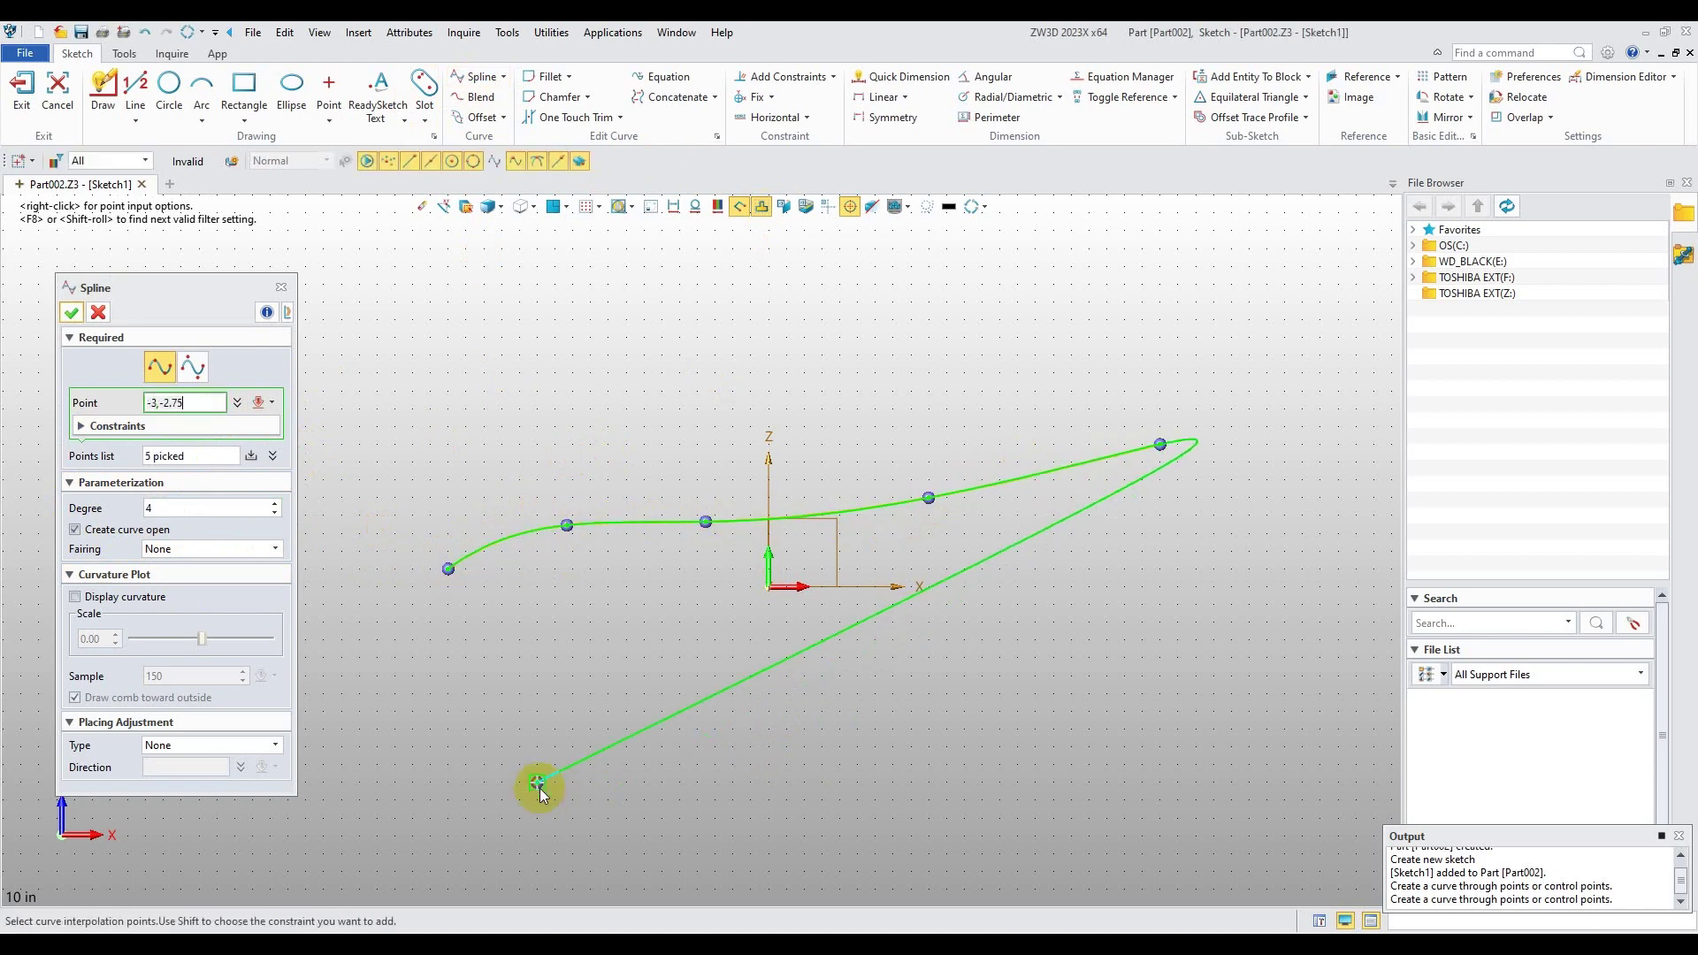
pyautogui.click(72, 312)
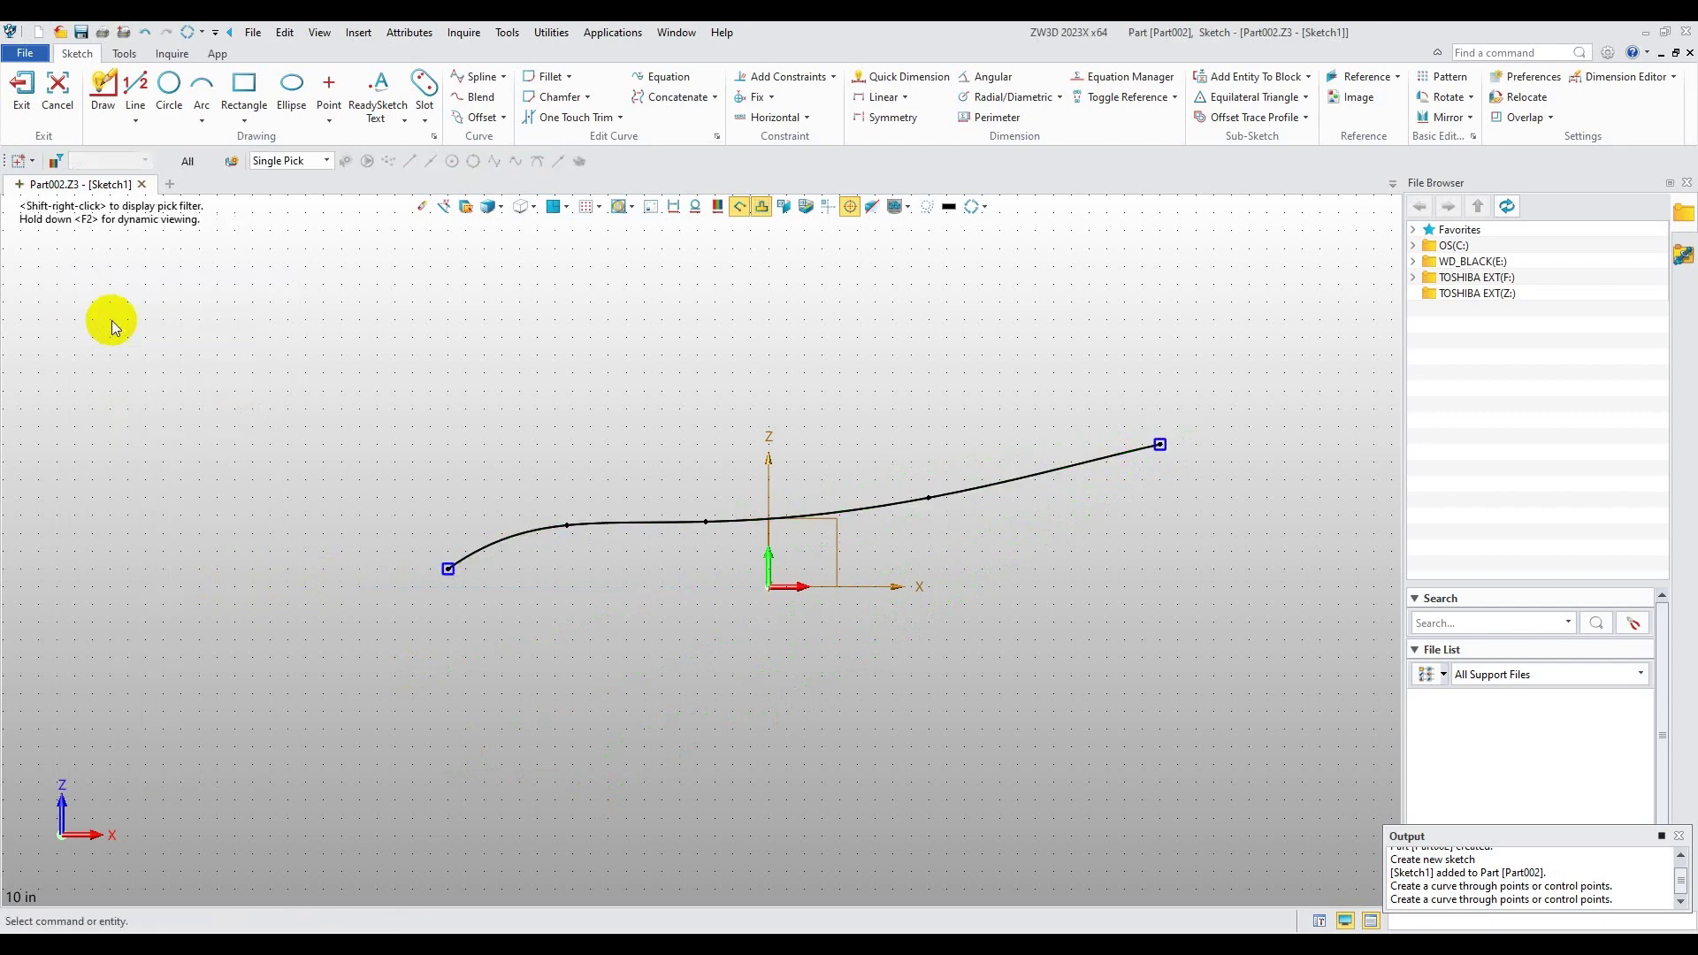
# Step: Select spline Cv228 to show its handles, then return to Plasticity
pyautogui.click(633, 521)
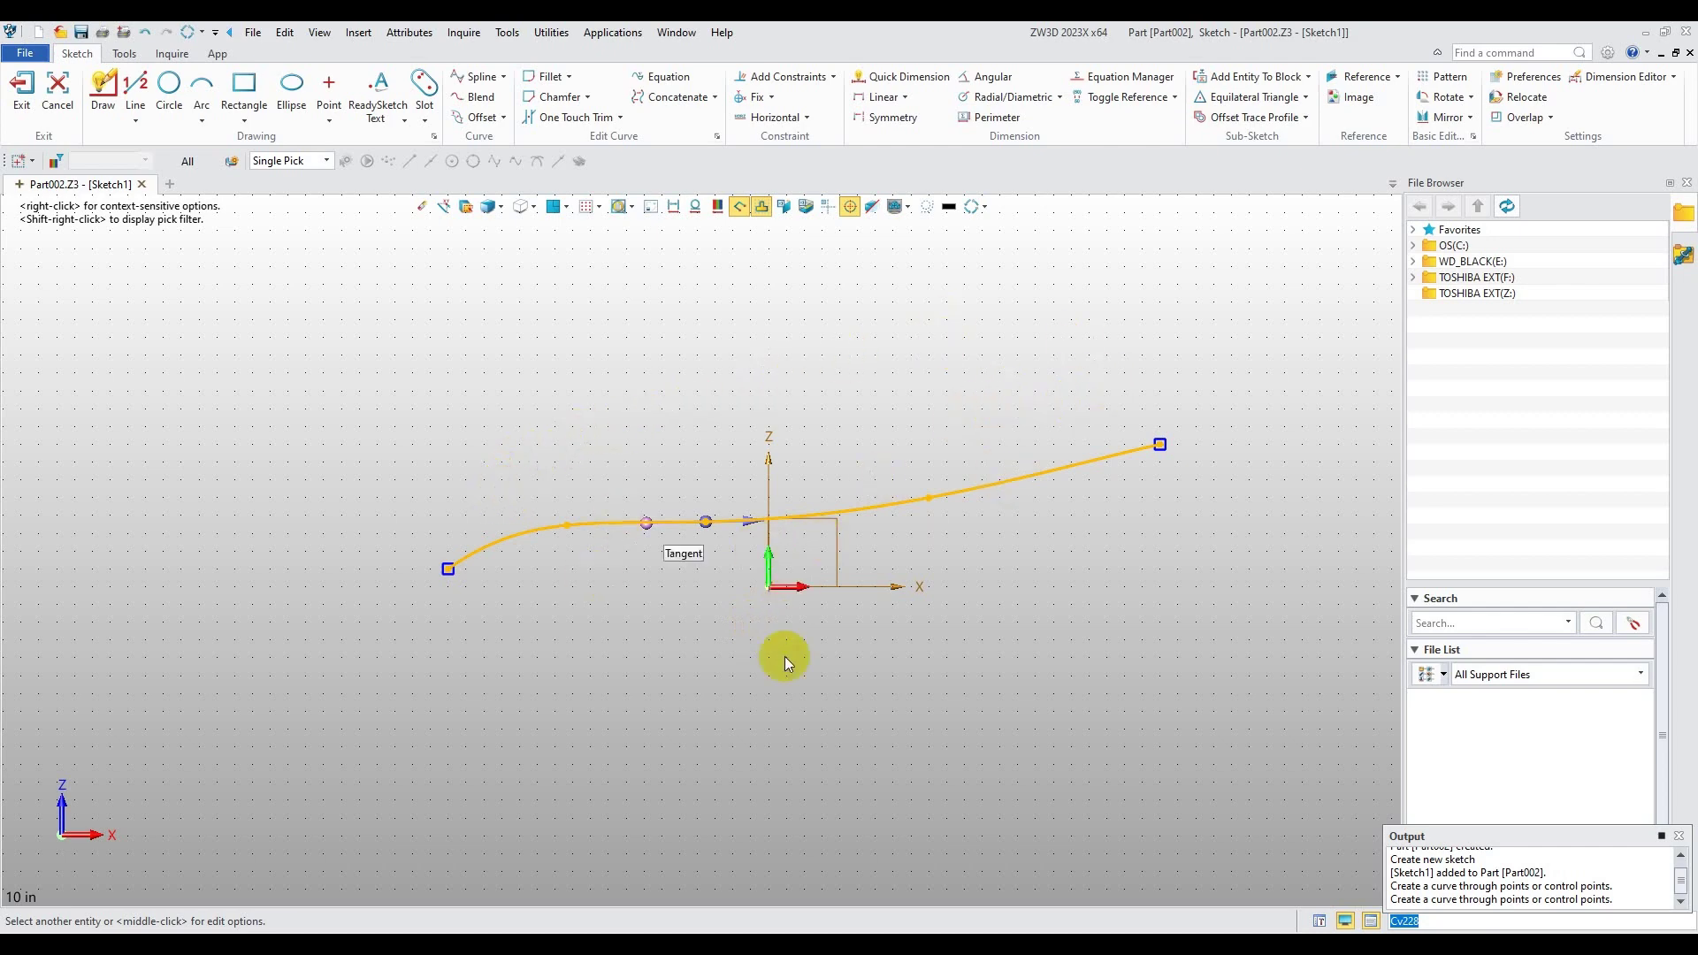
pyautogui.click(1646, 32)
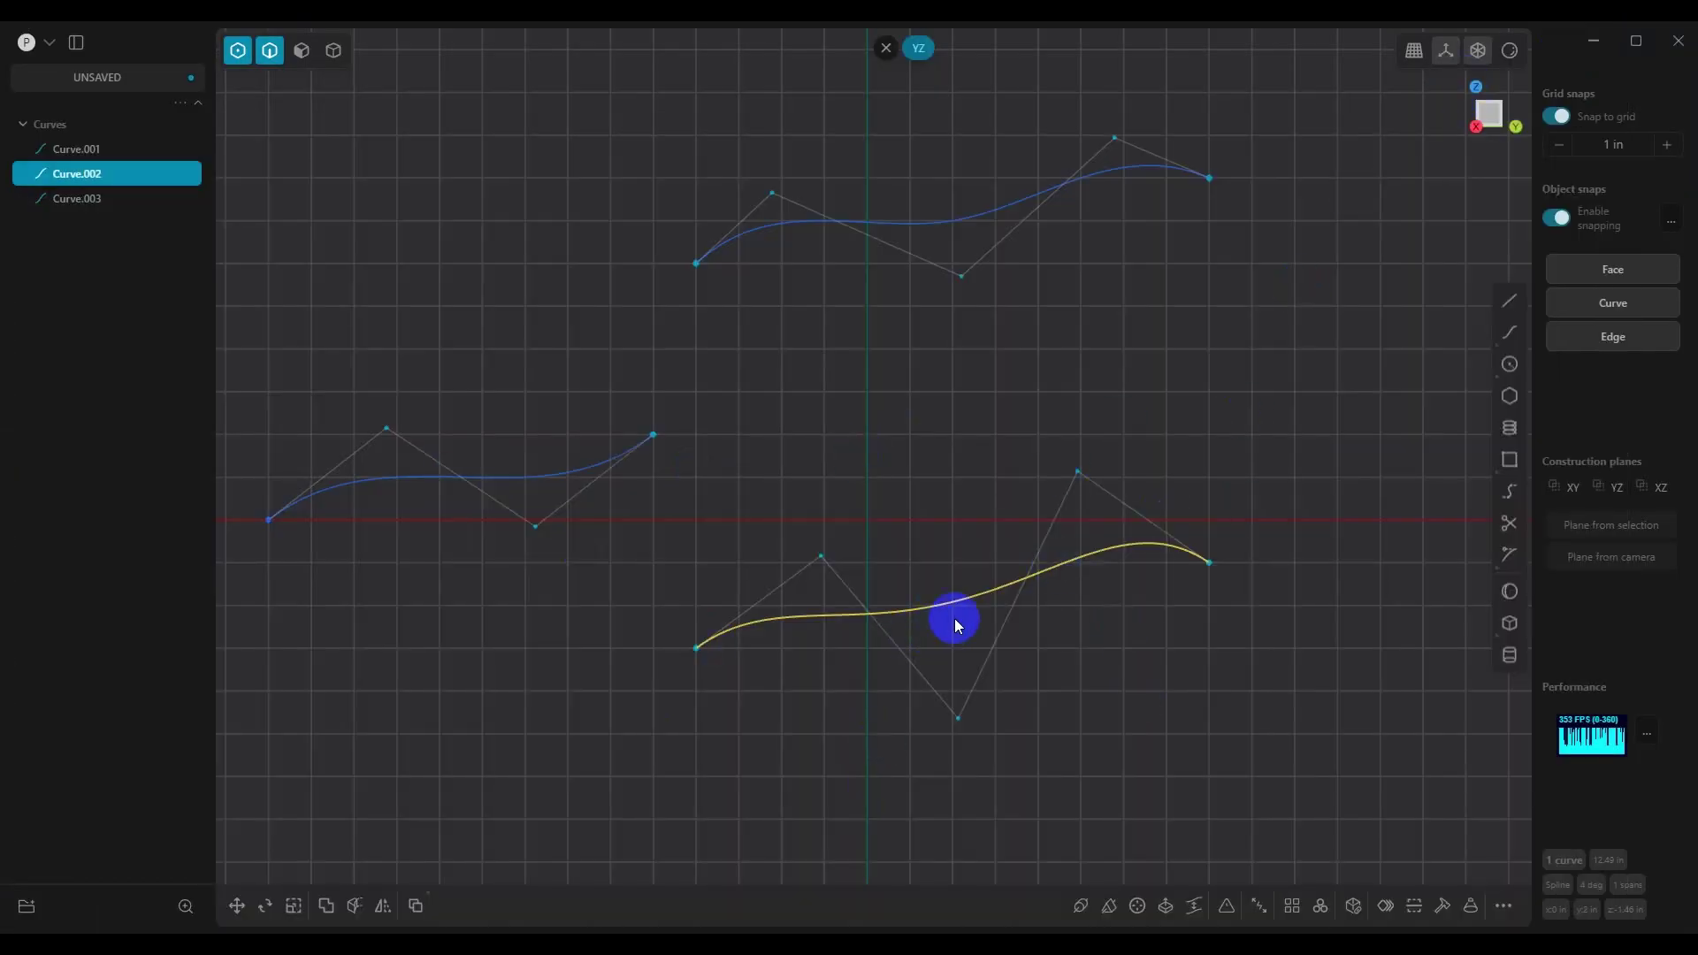